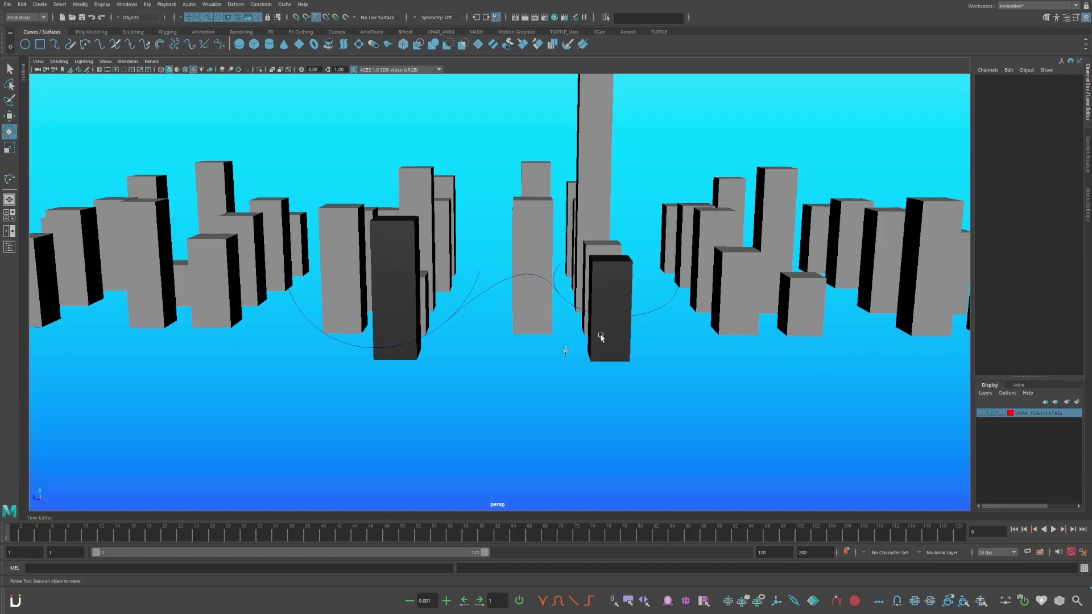
{"action": "left_click_drag", "start_coordinate": [597, 329], "coordinate": [639, 324], "text": "alt"}
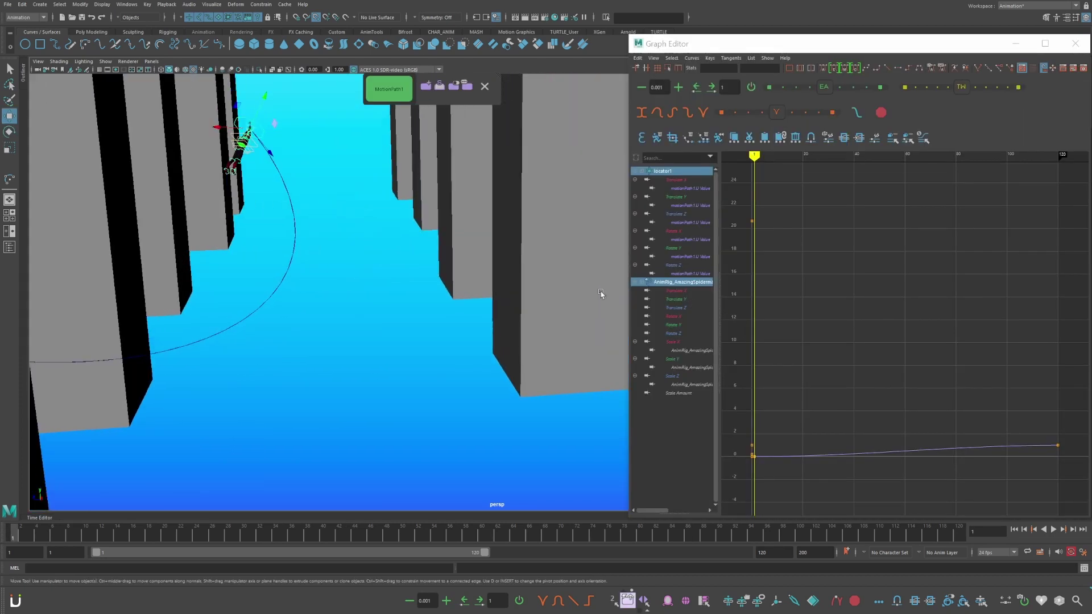
{"action": "key", "text": "f"}
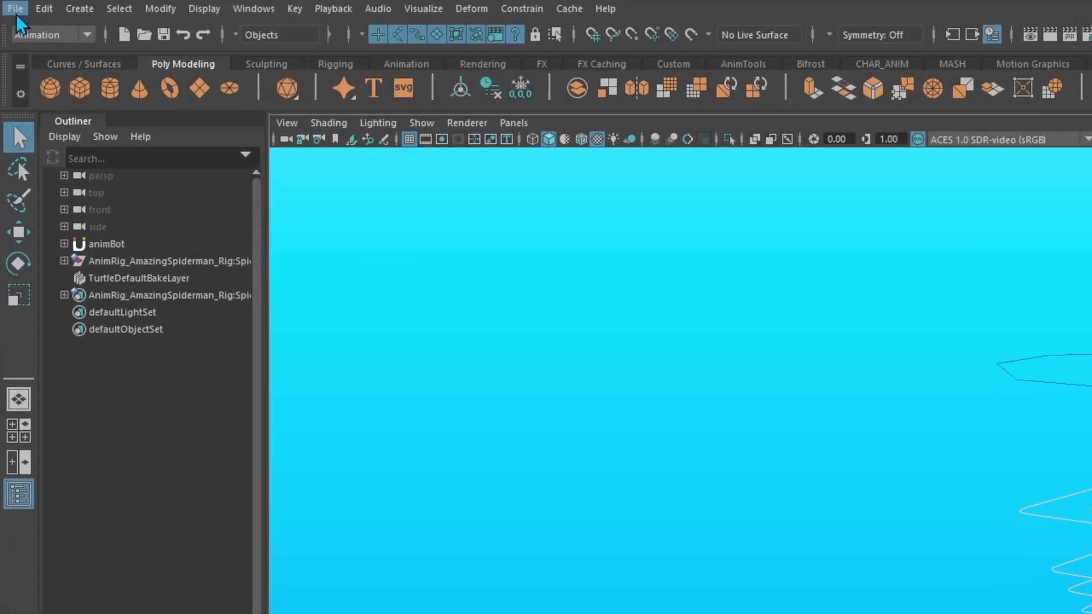
{"action": "left_click", "coordinate": [16, 15]}
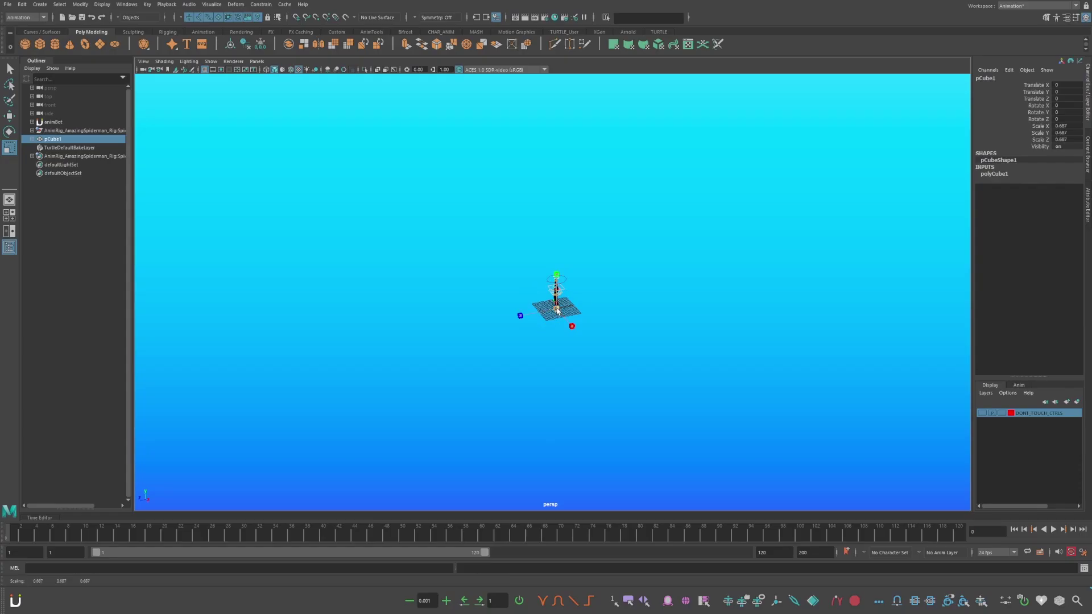
Scale up the new polygon cube at the character's feet uniformly as the base of a building
{"action": "left_click_drag", "start_coordinate": [558, 310], "coordinate": [621, 279]}
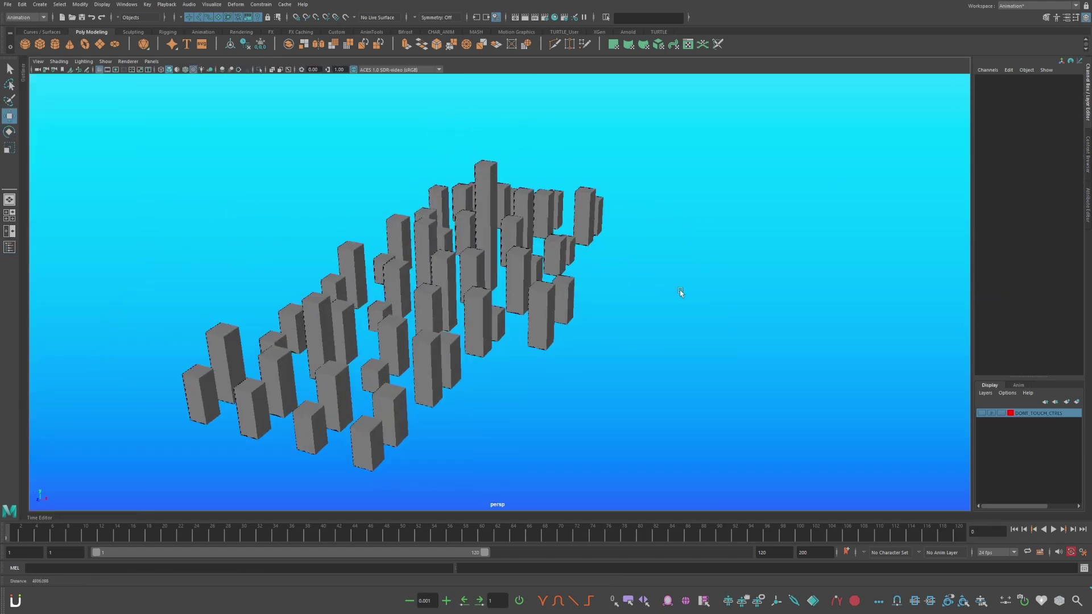
Assign a new Blinn material to the two front buildings beside the character
{"action": "scroll", "coordinate": [680, 290], "scroll_direction": "up", "scroll_amount": 3}
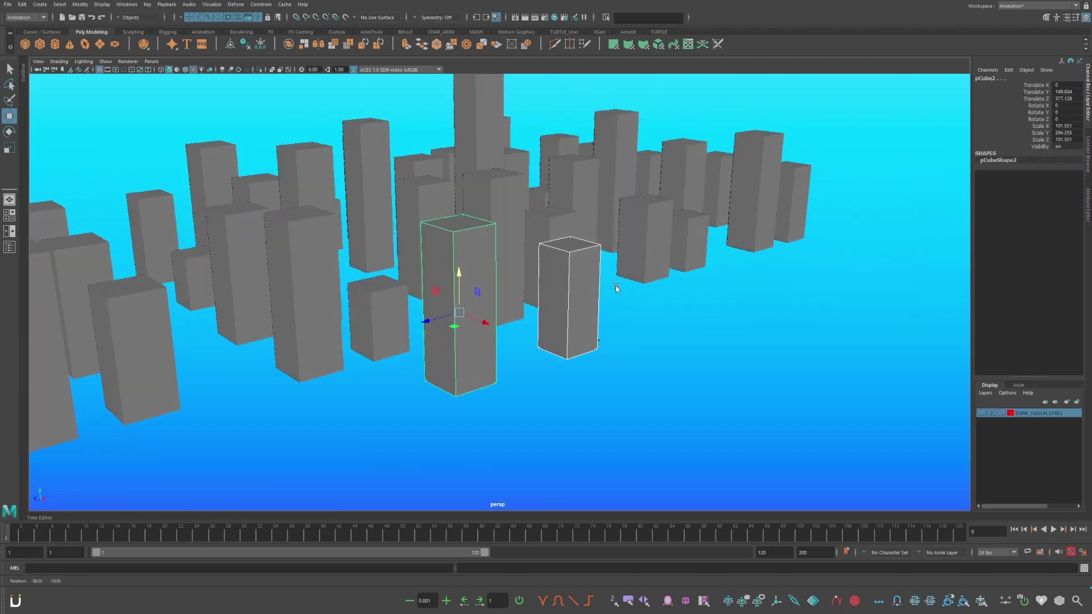
{"action": "left_click_drag", "start_coordinate": [616, 286], "coordinate": [580, 289], "text": "alt"}
{"action": "right_click_drag", "start_coordinate": [557, 277], "coordinate": [560, 306]}
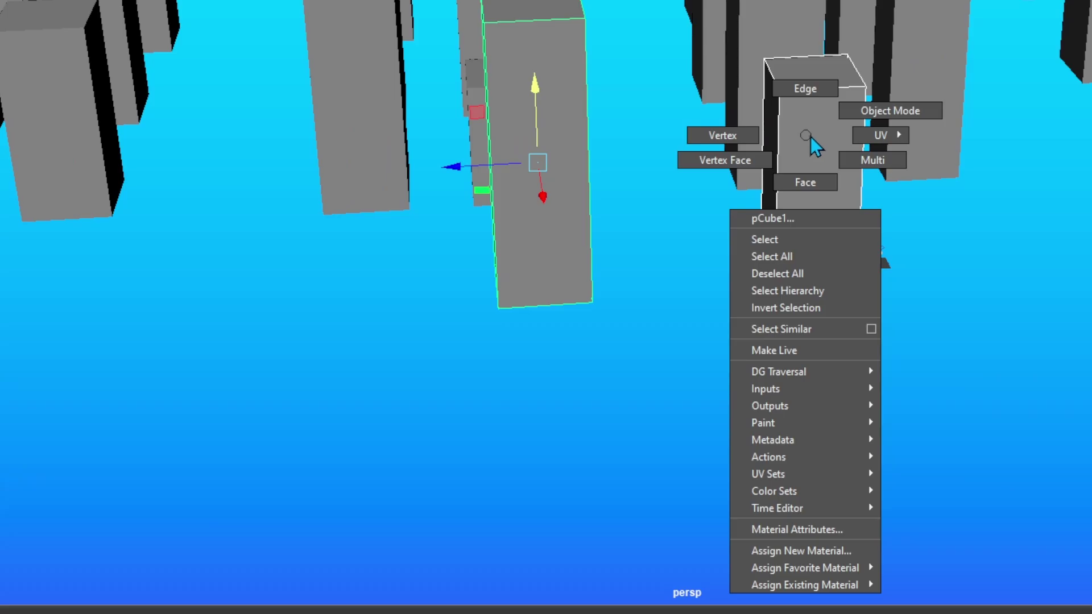
{"action": "left_click", "coordinate": [787, 550]}
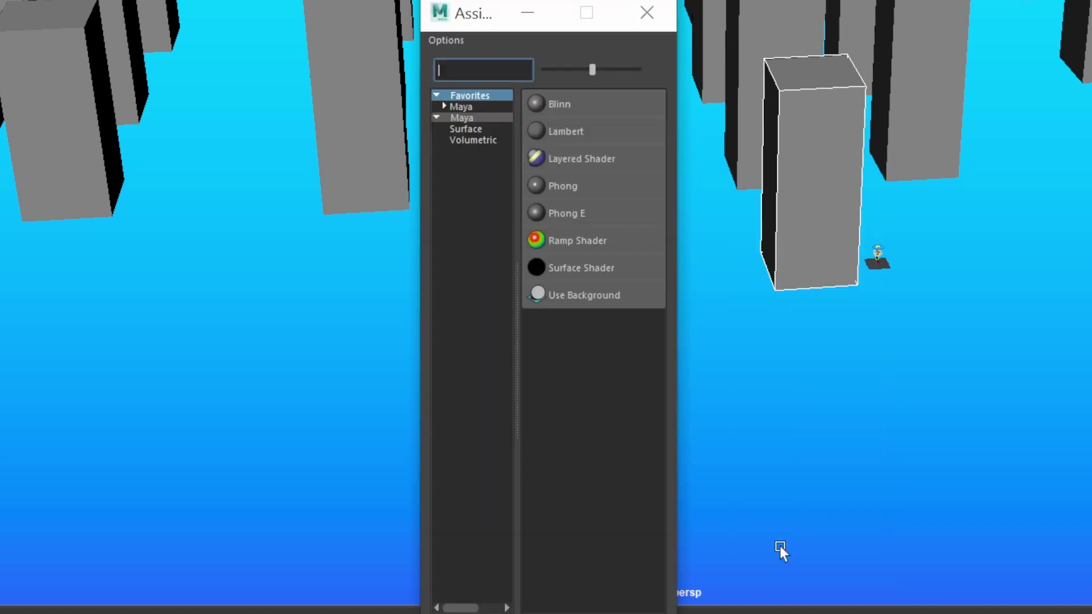
{"action": "left_click", "coordinate": [560, 103]}
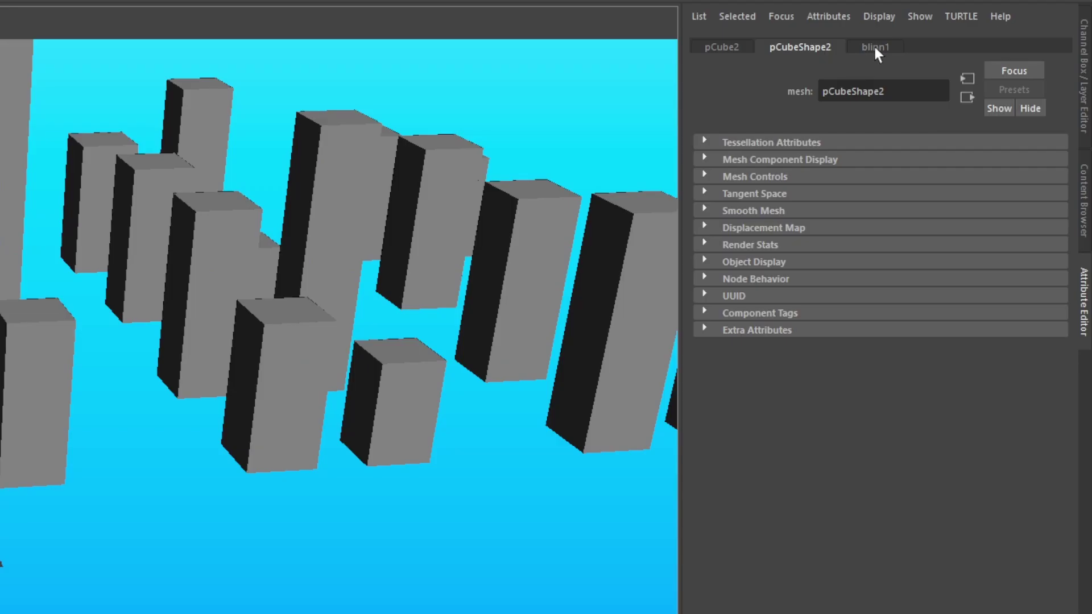
Adjust the color of the front buildings' Blinn material and give the material a new name
{"action": "left_click", "coordinate": [874, 48]}
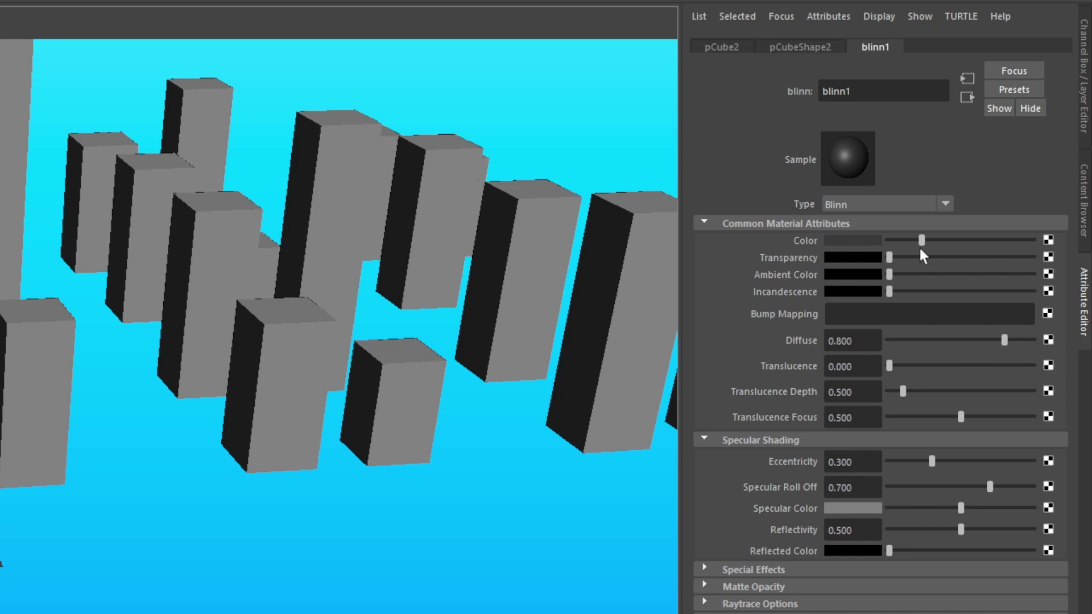
{"action": "double_click", "coordinate": [866, 90]}
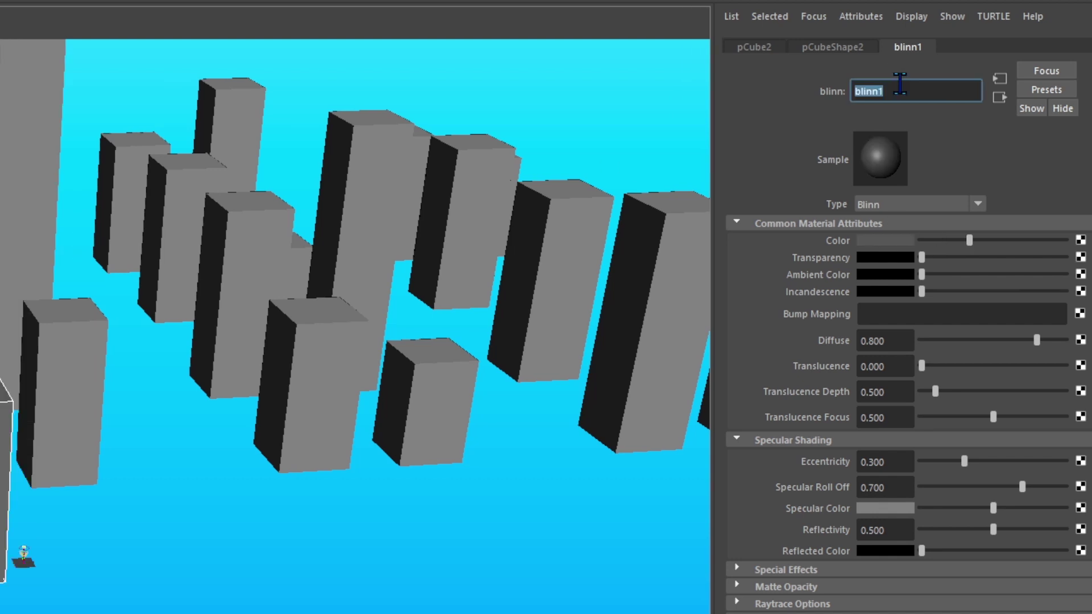
{"action": "type", "text": "da"}
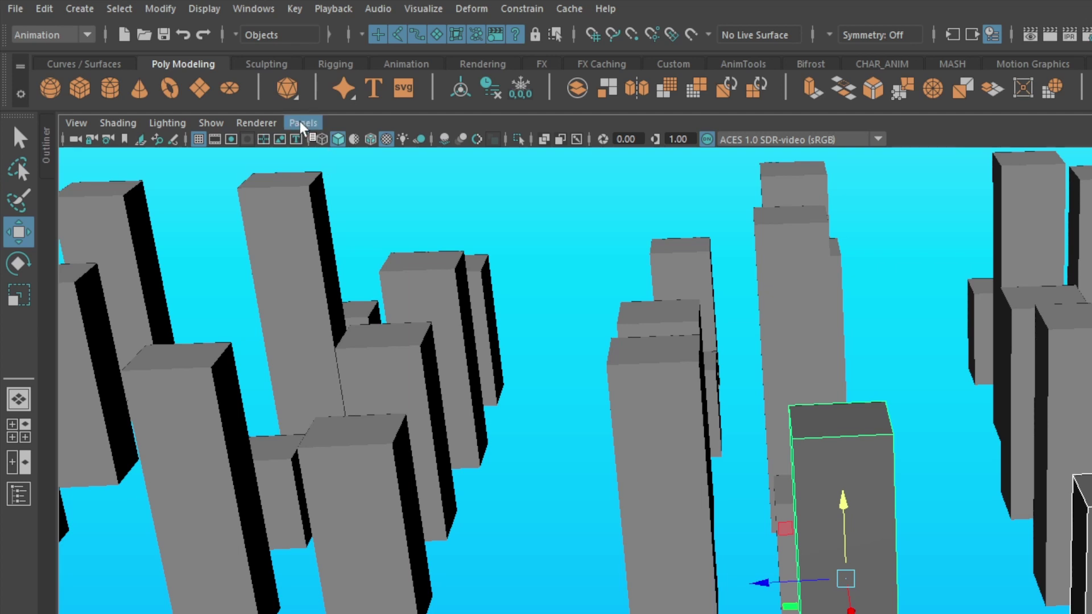
Set the viewport to the orthographic side view and hide the grid
{"action": "left_click", "coordinate": [301, 124]}
{"action": "mouse_move", "coordinate": [400, 177]}
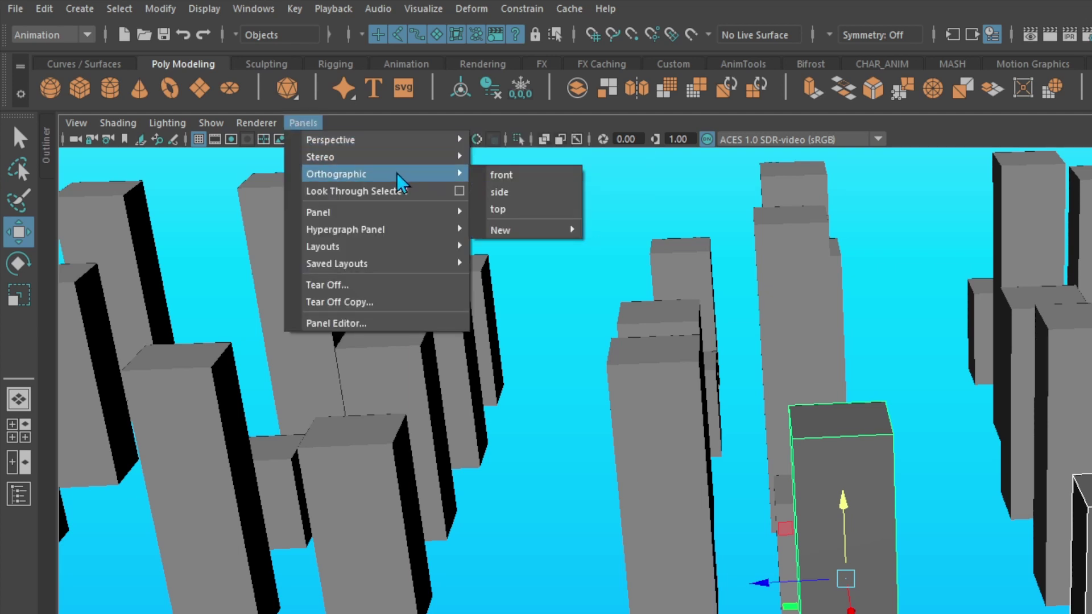
{"action": "left_click", "coordinate": [531, 195]}
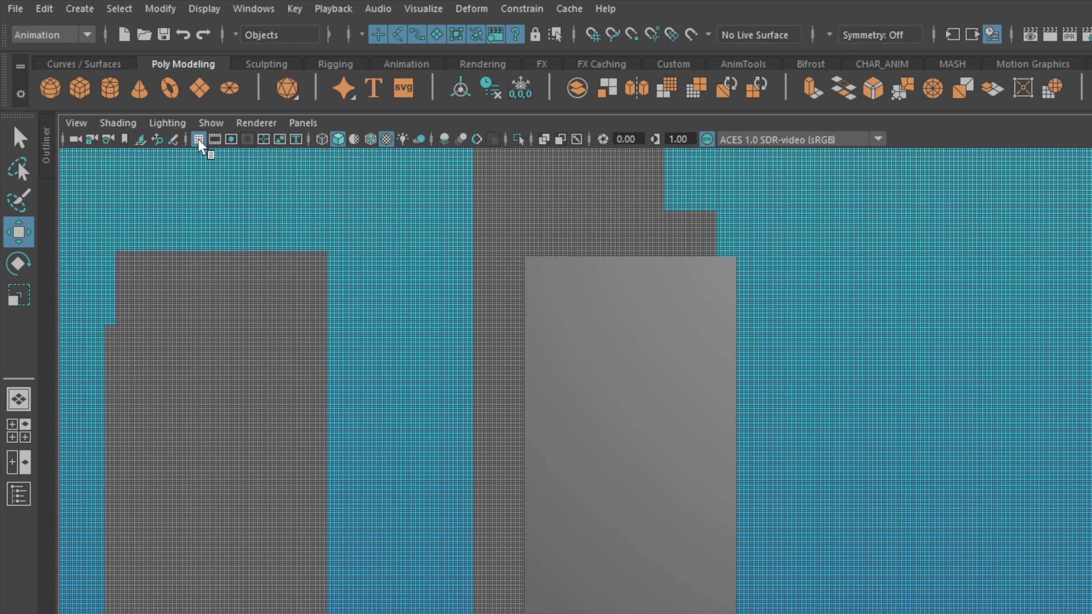
{"action": "left_click", "coordinate": [199, 139]}
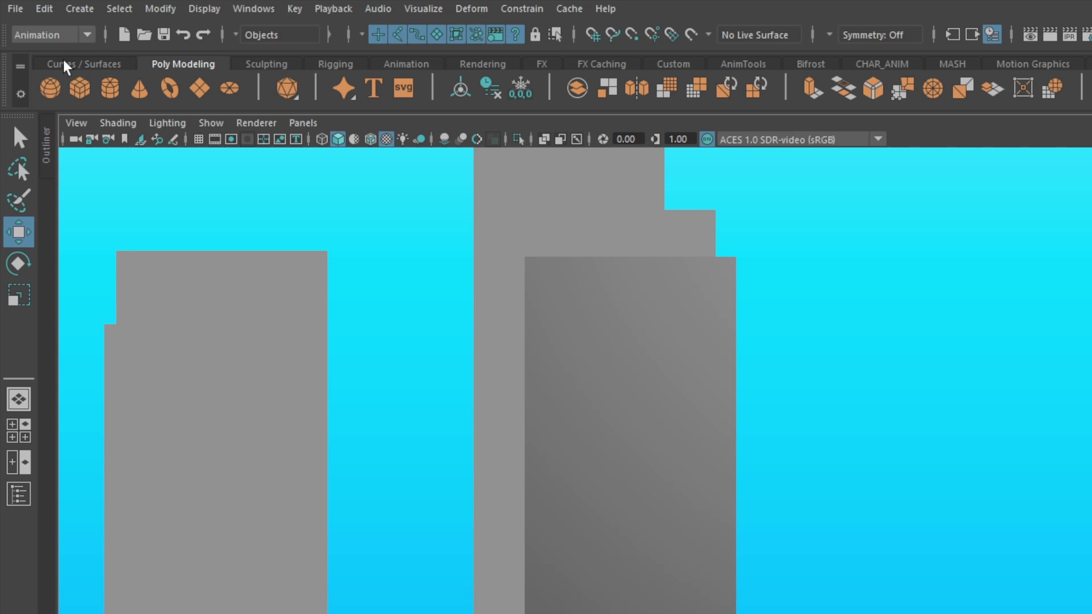
Draw a three-point circular arc around the shorter front building with a radius of about 149 cm
{"action": "left_click", "coordinate": [64, 66]}
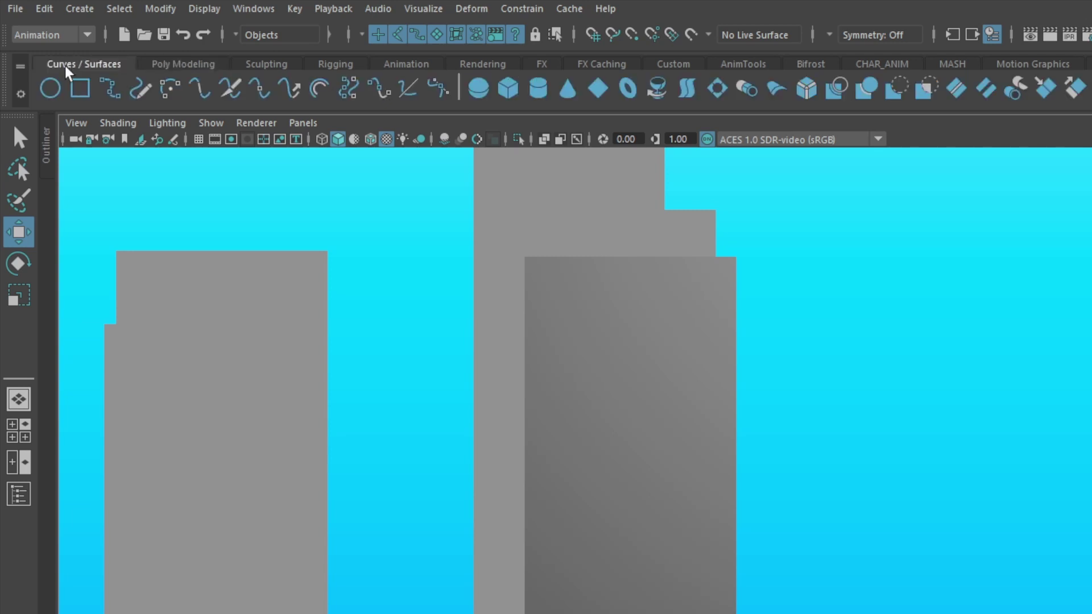
{"action": "left_click", "coordinate": [173, 88]}
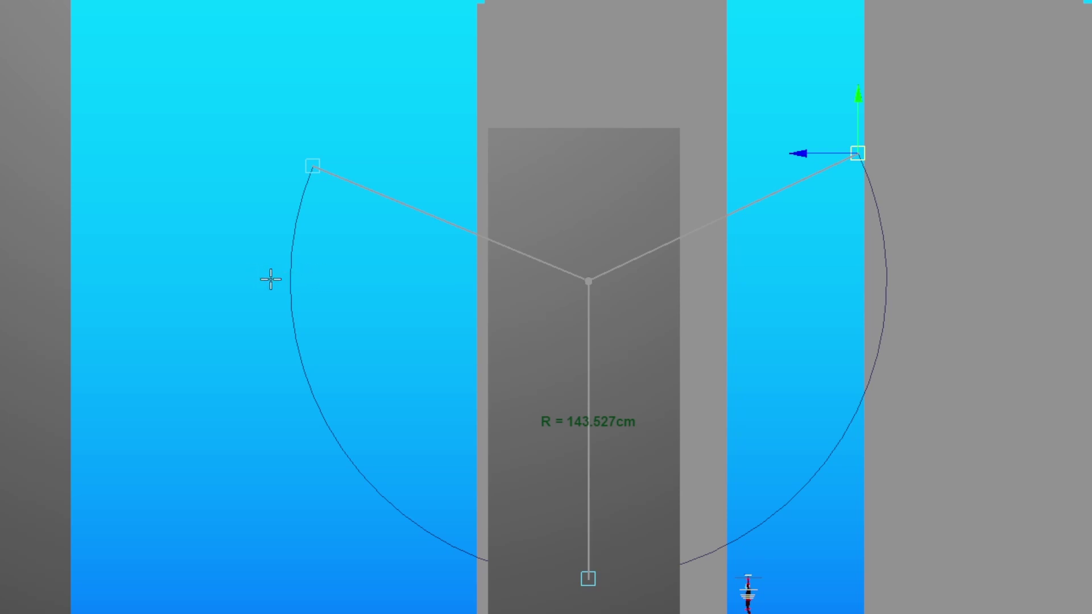
{"action": "left_click_drag", "start_coordinate": [310, 170], "coordinate": [315, 149]}
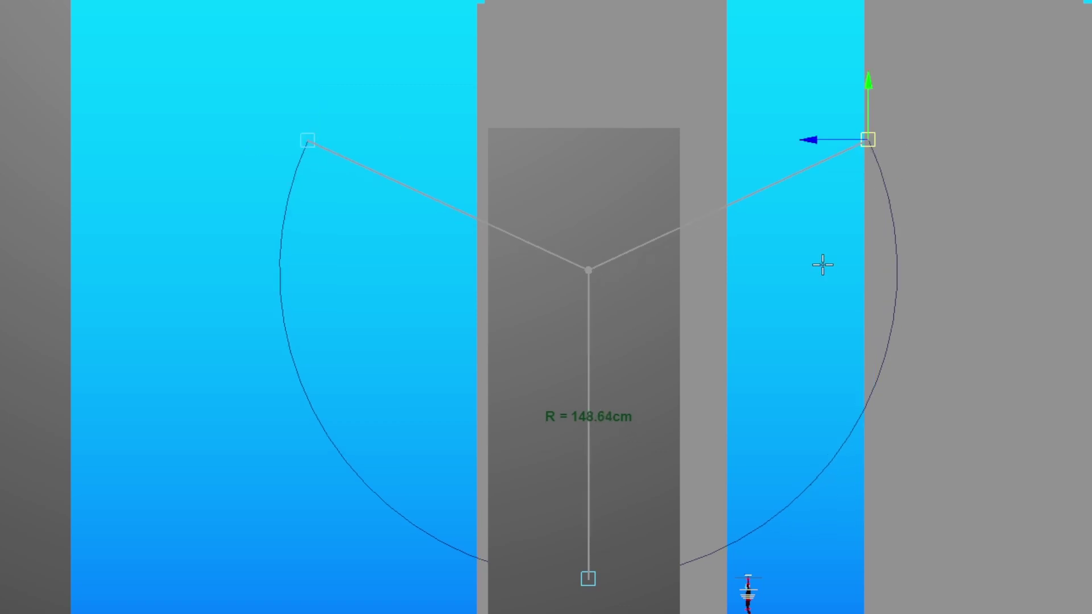
{"action": "key", "text": "Return"}
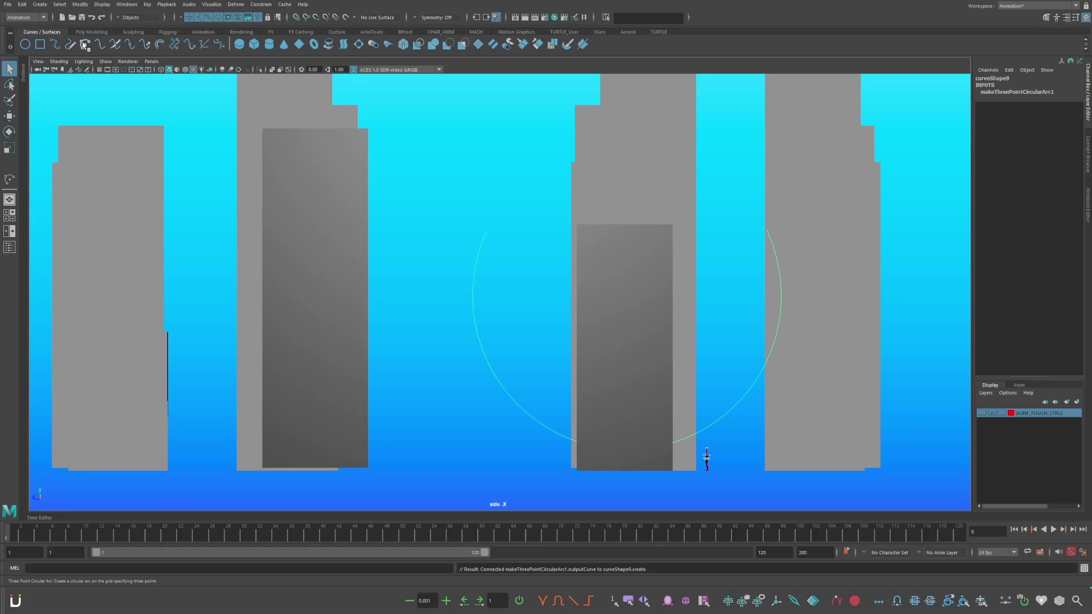
Draw a second three-point circular arc around the taller front building with a radius of about 240 cm
{"action": "left_click", "coordinate": [85, 45]}
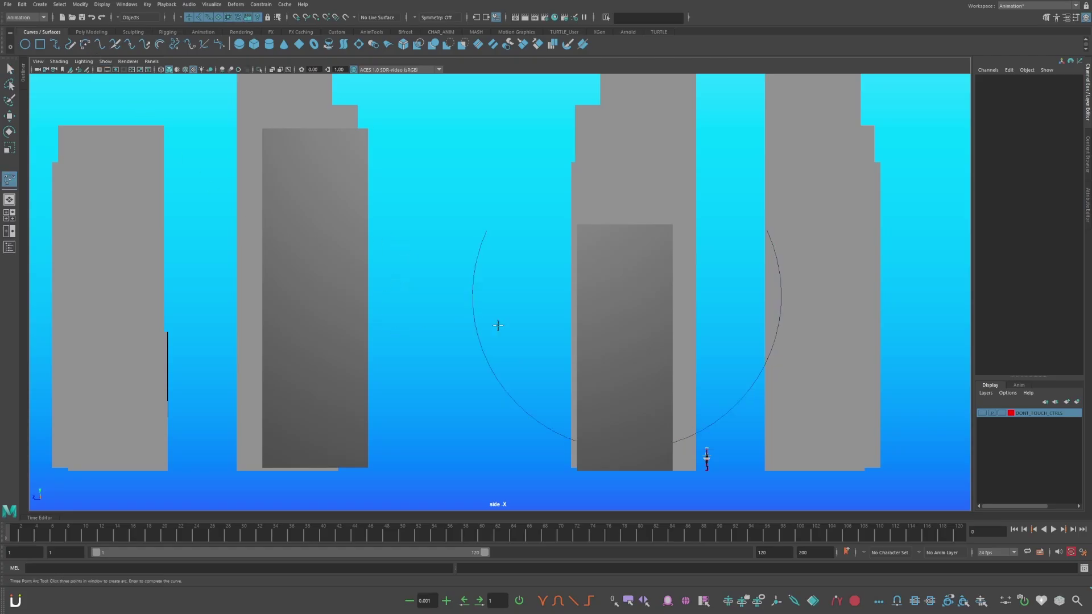
{"action": "left_click", "coordinate": [498, 272]}
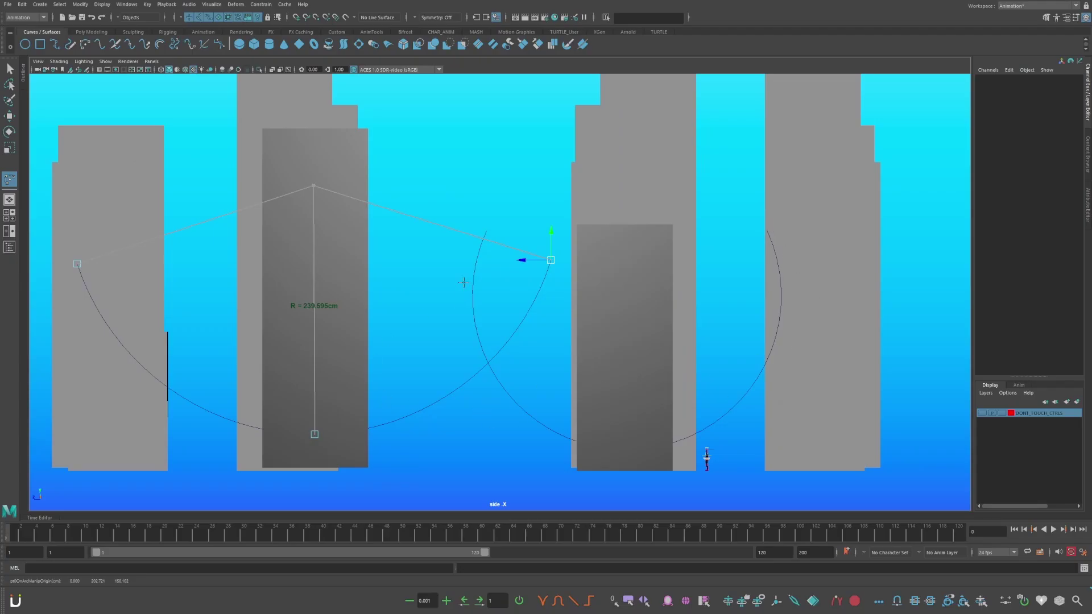
{"action": "key", "text": "q"}
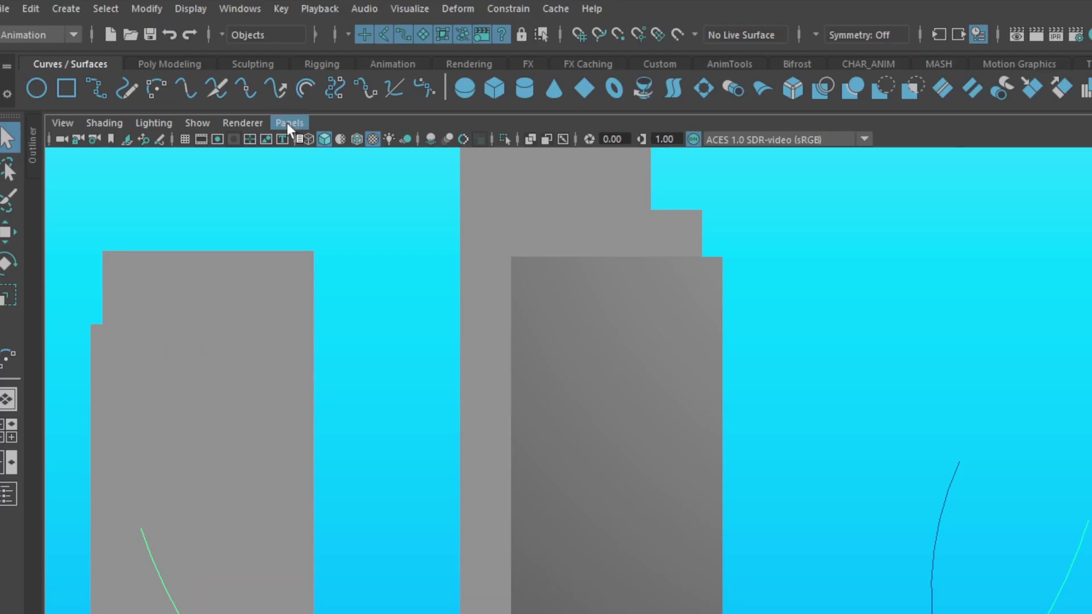
Return to the perspective view and shift the taller front building along Z to line up with its arc
{"action": "left_click", "coordinate": [288, 121]}
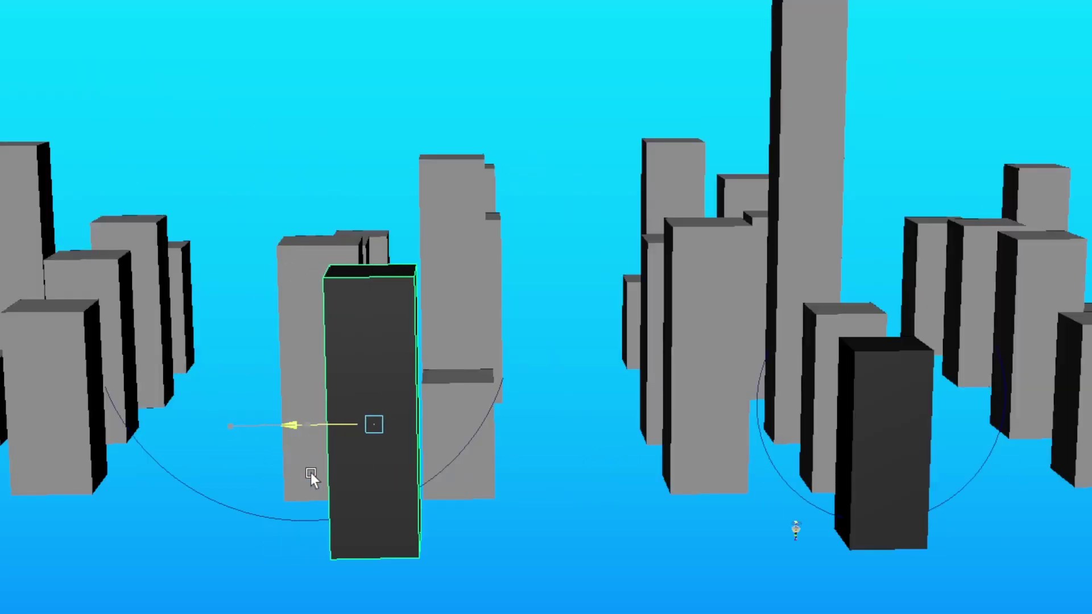
{"action": "left_click_drag", "start_coordinate": [313, 478], "coordinate": [377, 519]}
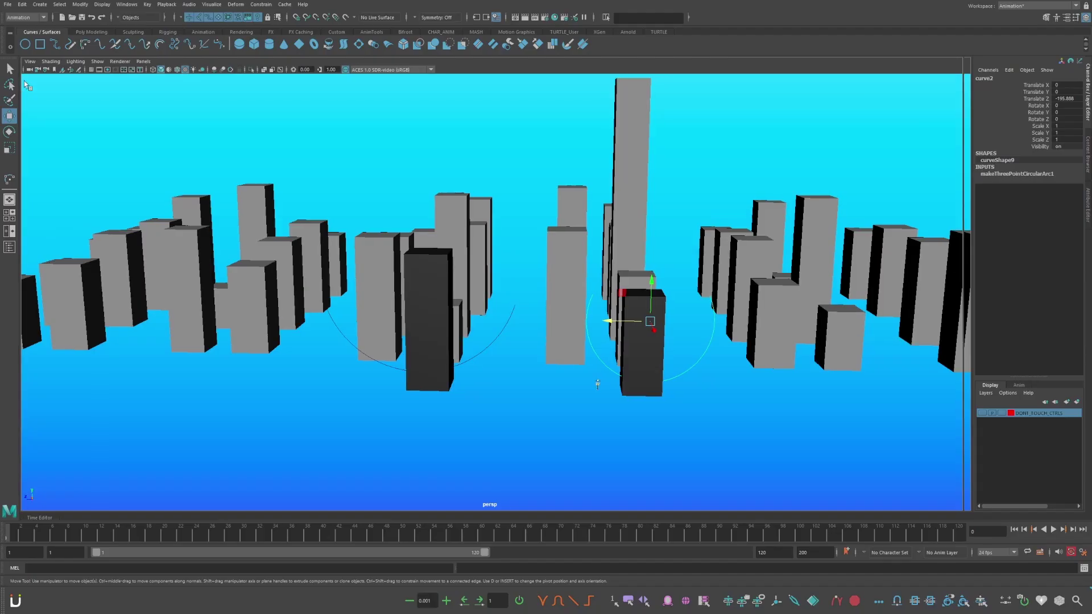
Turn off shape display in the Outliner and rename the two arcs swing1_curve and swing2__curve
{"action": "left_click", "coordinate": [25, 82]}
{"action": "right_click", "coordinate": [49, 307]}
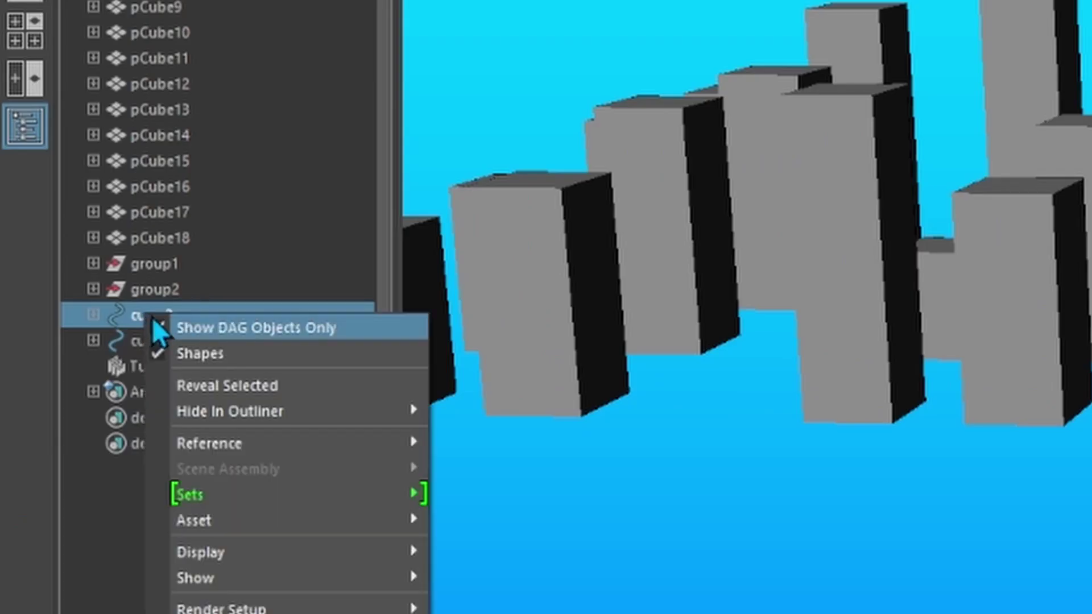
{"action": "left_click", "coordinate": [221, 355]}
{"action": "double_click", "coordinate": [202, 317]}
{"action": "type", "text": "swing1_curve"}
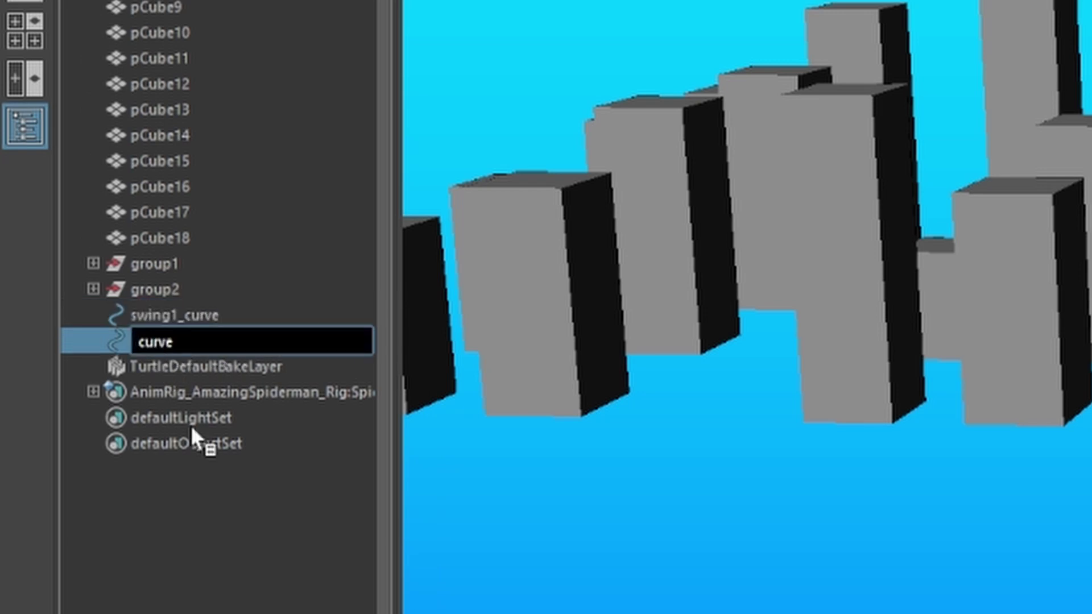
{"action": "type", "text": "swing2"}
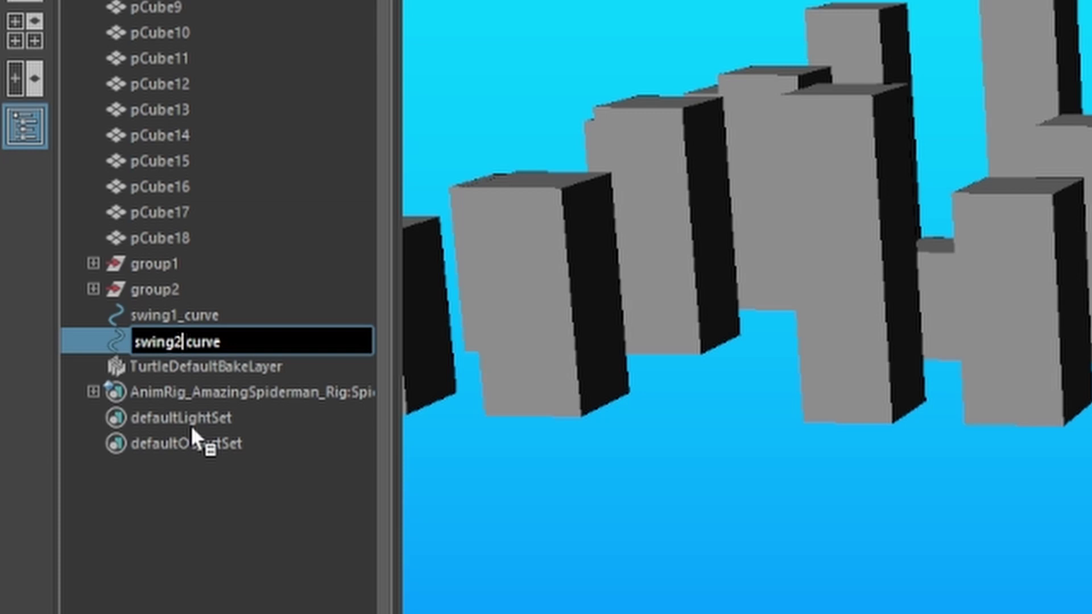
{"action": "key", "text": "Return"}
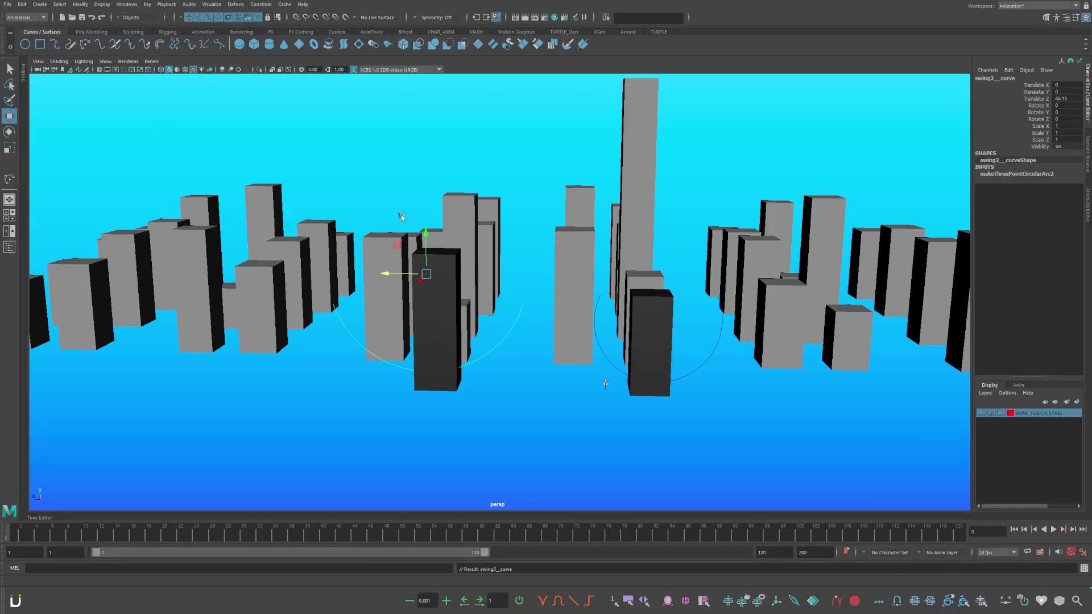
Move swing1_curve along X to the city-facing side of the shorter front building
{"action": "left_click", "coordinate": [514, 410]}
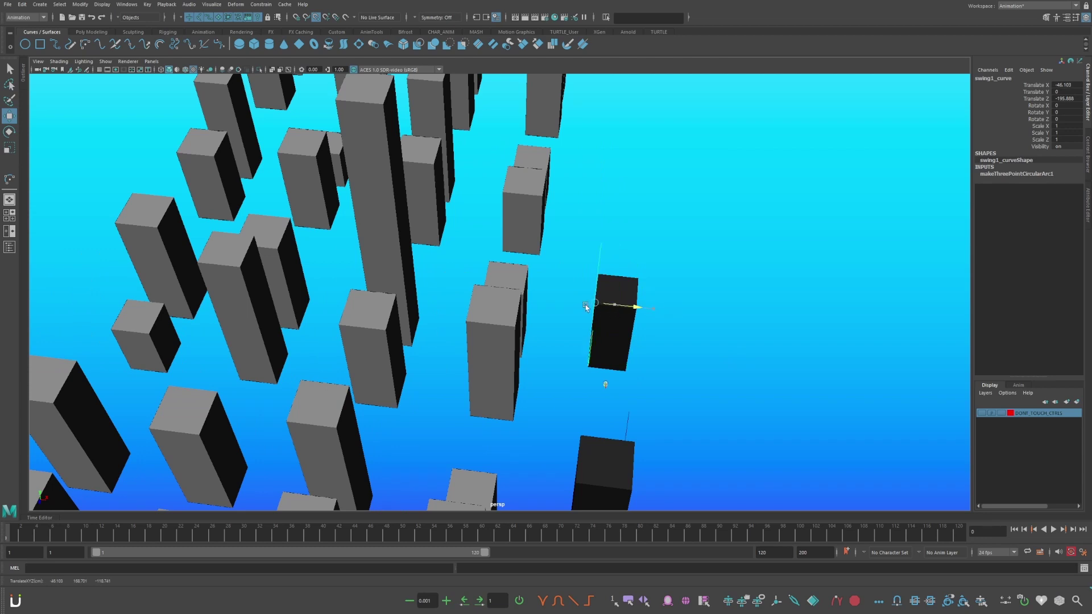
{"action": "left_click_drag", "start_coordinate": [586, 307], "coordinate": [558, 354], "text": "alt"}
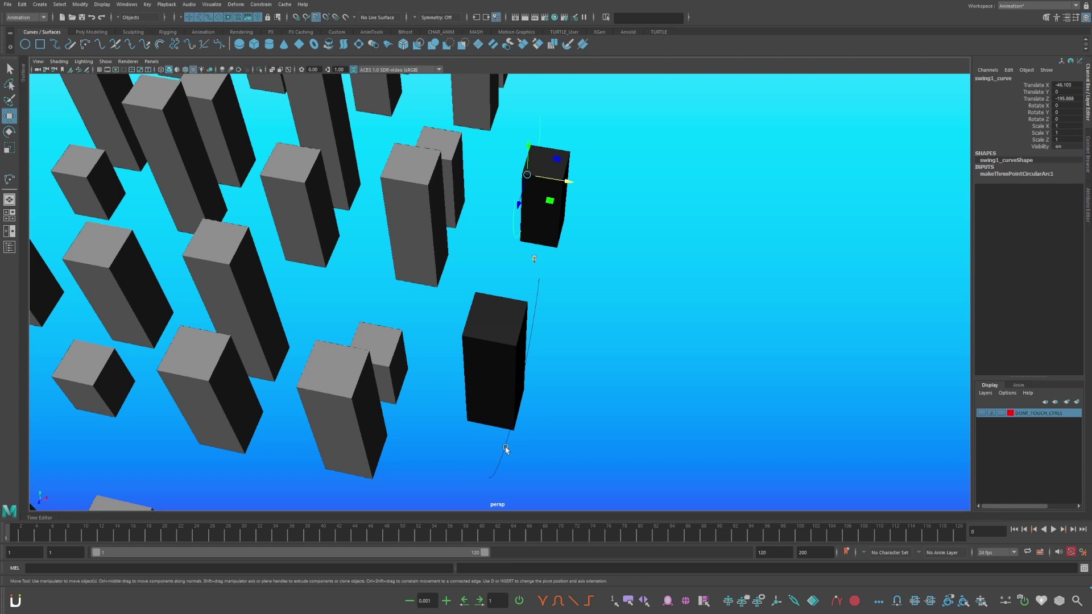
{"action": "left_click_drag", "start_coordinate": [583, 206], "coordinate": [603, 278], "text": "alt"}
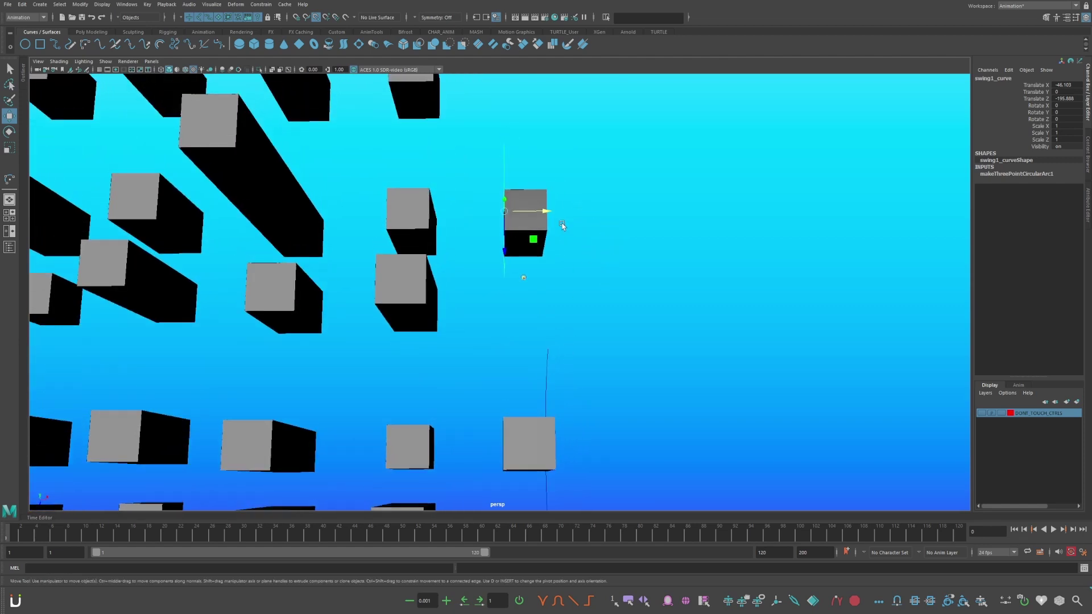
Rotate swing1_curve about Z so that its lower part swings out toward the city
{"action": "key", "text": "e"}
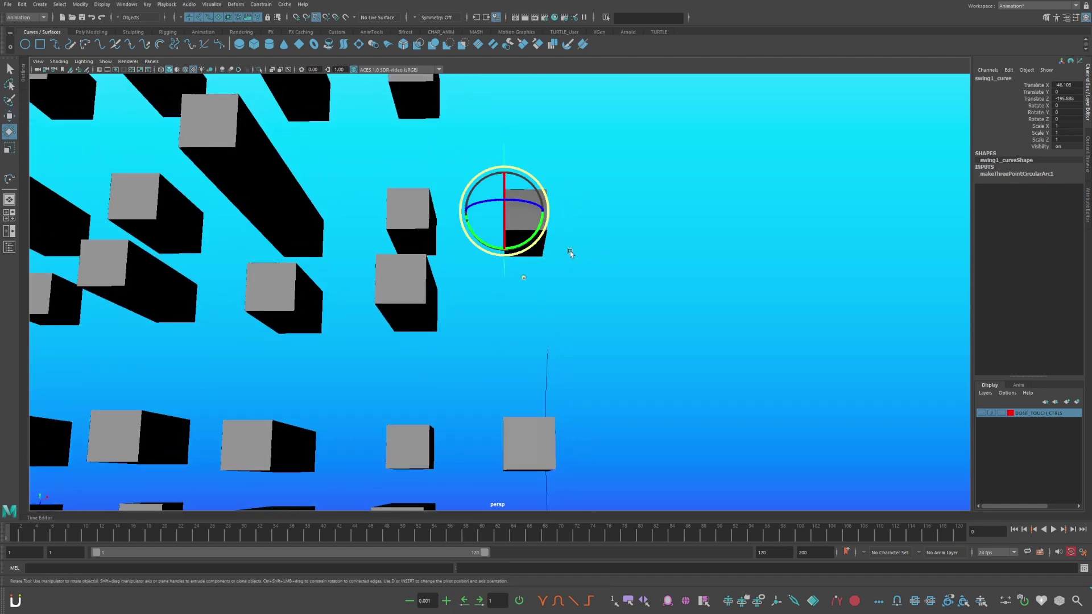
{"action": "left_click_drag", "start_coordinate": [570, 250], "coordinate": [550, 189], "text": "alt"}
{"action": "left_click_drag", "start_coordinate": [621, 263], "coordinate": [583, 251], "text": "alt"}
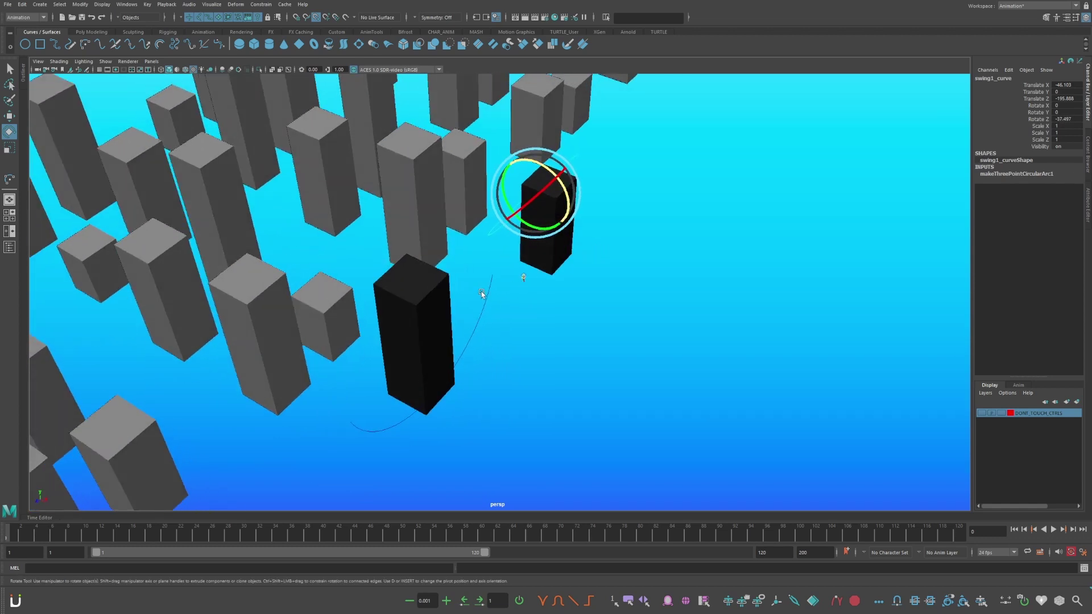
Rotate swing2__curve to about 24.3° in Z and -8.5° in Y so that it tilts away from the city
{"action": "left_click_drag", "start_coordinate": [481, 291], "coordinate": [564, 307]}
{"action": "mouse_move", "coordinate": [462, 309]}
{"action": "left_mouse_down", "text": "alt"}
{"action": "mouse_move", "coordinate": [538, 306]}
{"action": "mouse_move", "coordinate": [550, 257]}
{"action": "mouse_move", "coordinate": [612, 316]}
{"action": "mouse_move", "coordinate": [573, 350]}
{"action": "mouse_move", "coordinate": [549, 306]}
{"action": "mouse_move", "coordinate": [577, 352]}
{"action": "mouse_move", "coordinate": [574, 387]}
{"action": "mouse_move", "coordinate": [566, 286]}
{"action": "mouse_move", "coordinate": [557, 312]}
{"action": "mouse_move", "coordinate": [573, 329]}
{"action": "mouse_move", "coordinate": [472, 306]}
{"action": "left_mouse_up", "text": "alt"}
{"action": "left_click", "coordinate": [573, 350]}
{"action": "left_click", "coordinate": [439, 302]}
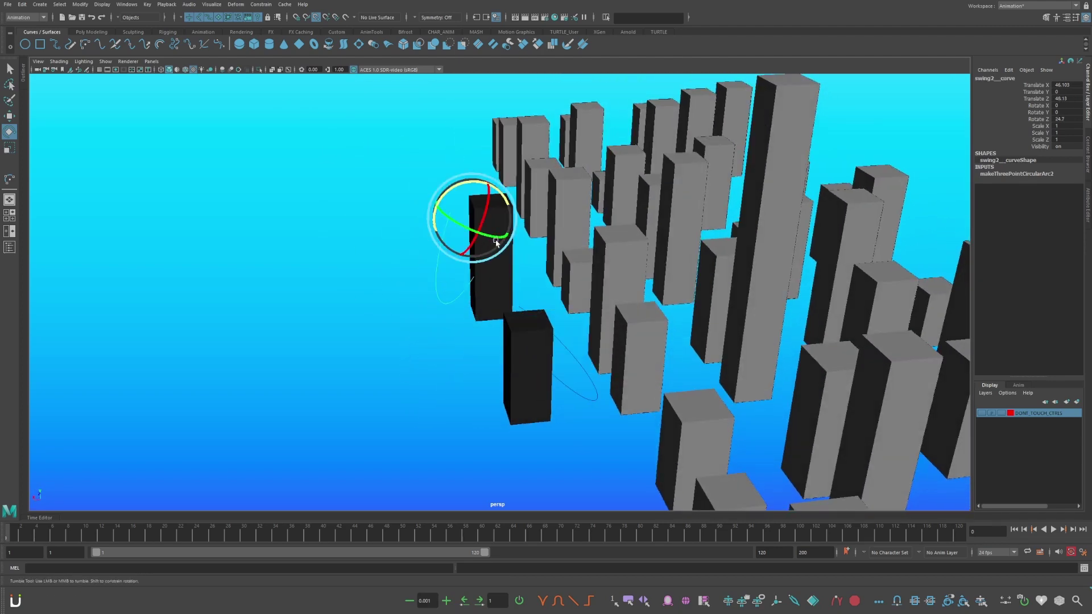
{"action": "left_click_drag", "start_coordinate": [497, 244], "coordinate": [472, 256], "text": "alt"}
{"action": "mouse_move", "coordinate": [534, 188]}
{"action": "left_mouse_down"}
{"action": "mouse_move", "coordinate": [514, 178]}
{"action": "mouse_move", "coordinate": [526, 184]}
{"action": "left_mouse_up"}
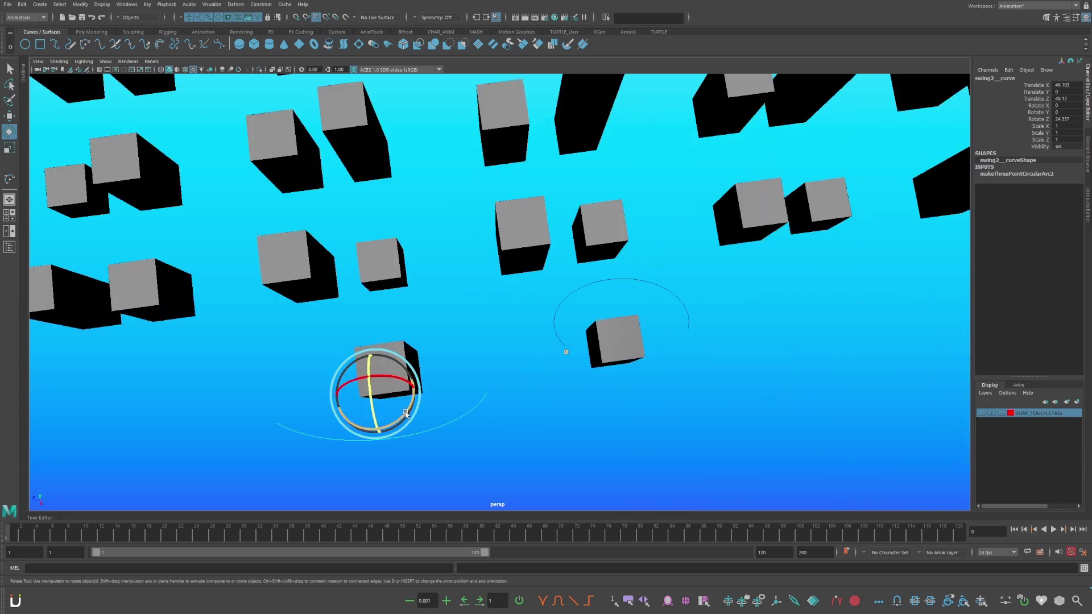
{"action": "left_click_drag", "start_coordinate": [407, 411], "coordinate": [405, 416]}
{"action": "left_click_drag", "start_coordinate": [685, 352], "coordinate": [676, 352], "text": "alt"}
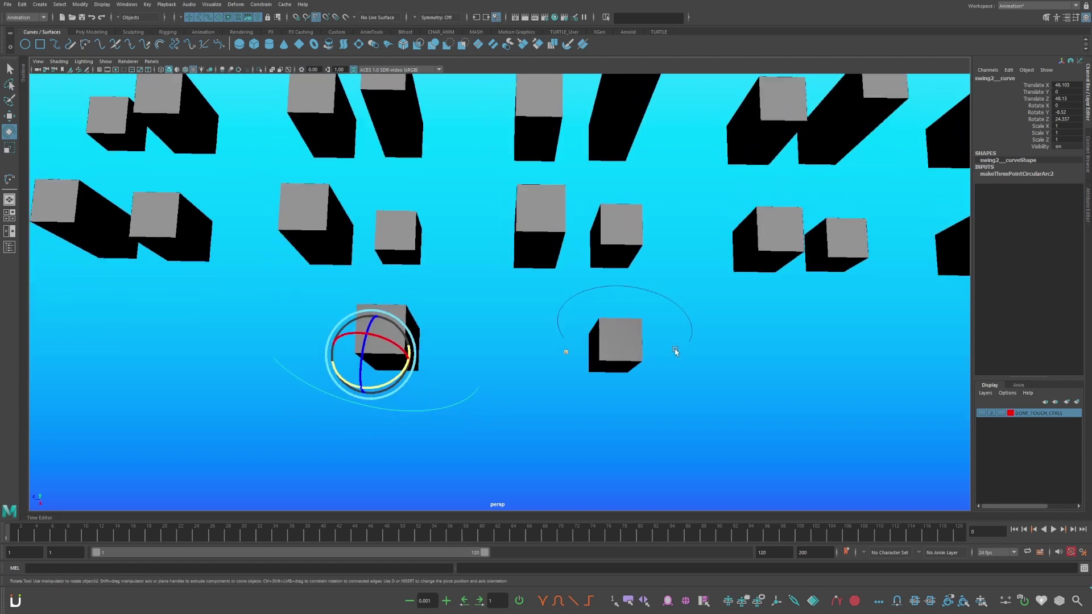
Attach swing1_curve and swing2__curve into one continuous curve using the Blend method
{"action": "left_click", "coordinate": [690, 310]}
{"action": "left_click_drag", "start_coordinate": [649, 299], "coordinate": [469, 344]}
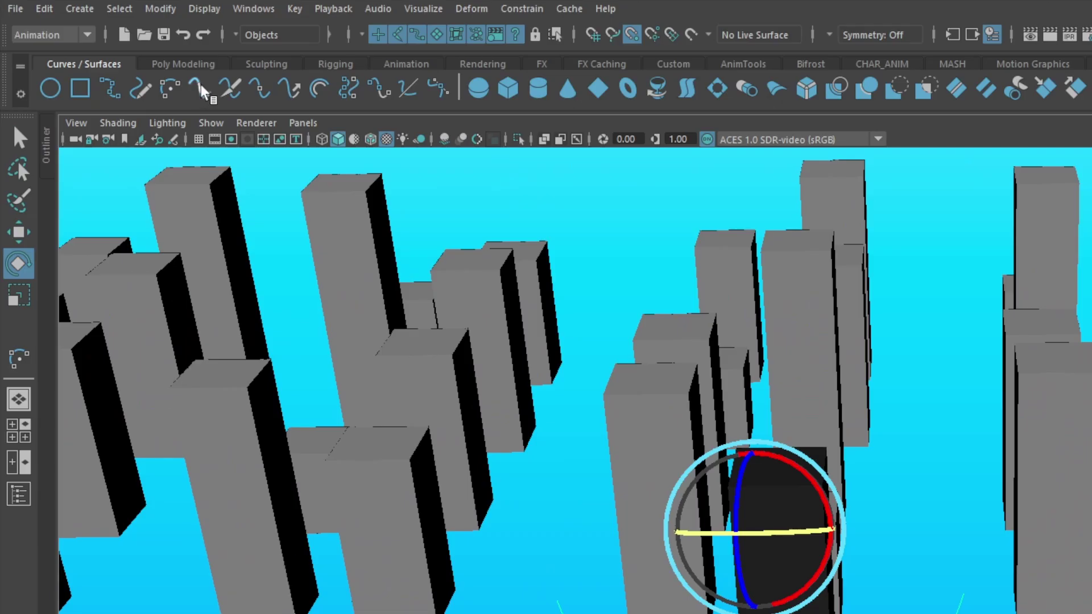
{"action": "left_click", "coordinate": [100, 48]}
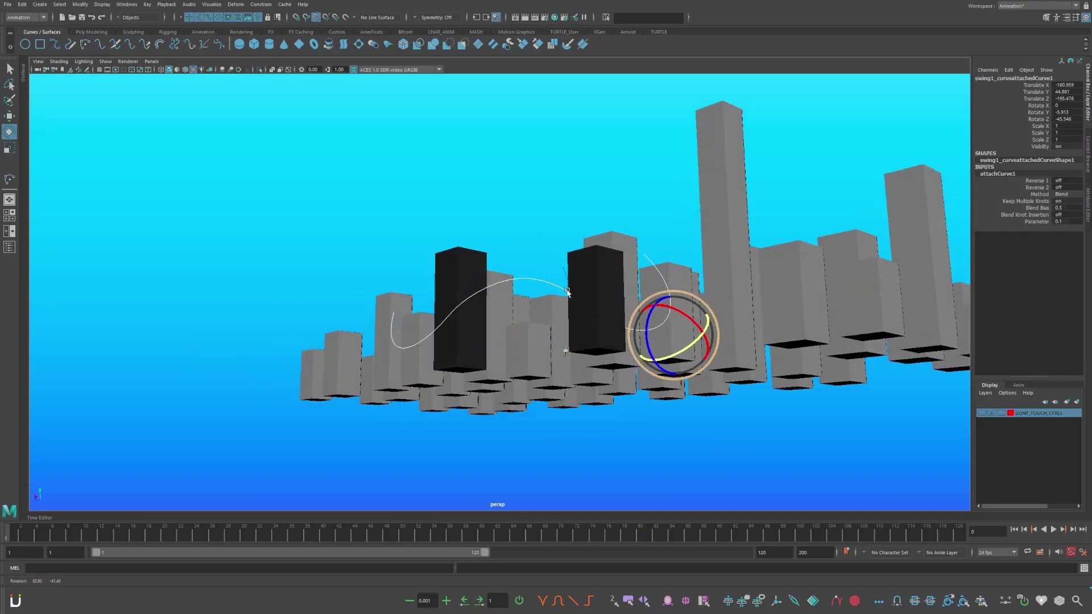
{"action": "mouse_move", "coordinate": [568, 294]}
{"action": "left_mouse_down", "text": "alt"}
{"action": "mouse_move", "coordinate": [607, 331]}
{"action": "mouse_move", "coordinate": [610, 315]}
{"action": "mouse_move", "coordinate": [522, 255]}
{"action": "mouse_move", "coordinate": [575, 302]}
{"action": "mouse_move", "coordinate": [670, 315]}
{"action": "mouse_move", "coordinate": [658, 337]}
{"action": "mouse_move", "coordinate": [631, 309]}
{"action": "mouse_move", "coordinate": [655, 340]}
{"action": "mouse_move", "coordinate": [654, 357]}
{"action": "mouse_move", "coordinate": [640, 308]}
{"action": "mouse_move", "coordinate": [577, 278]}
{"action": "left_mouse_up", "text": "alt"}
{"action": "left_click", "coordinate": [515, 334]}
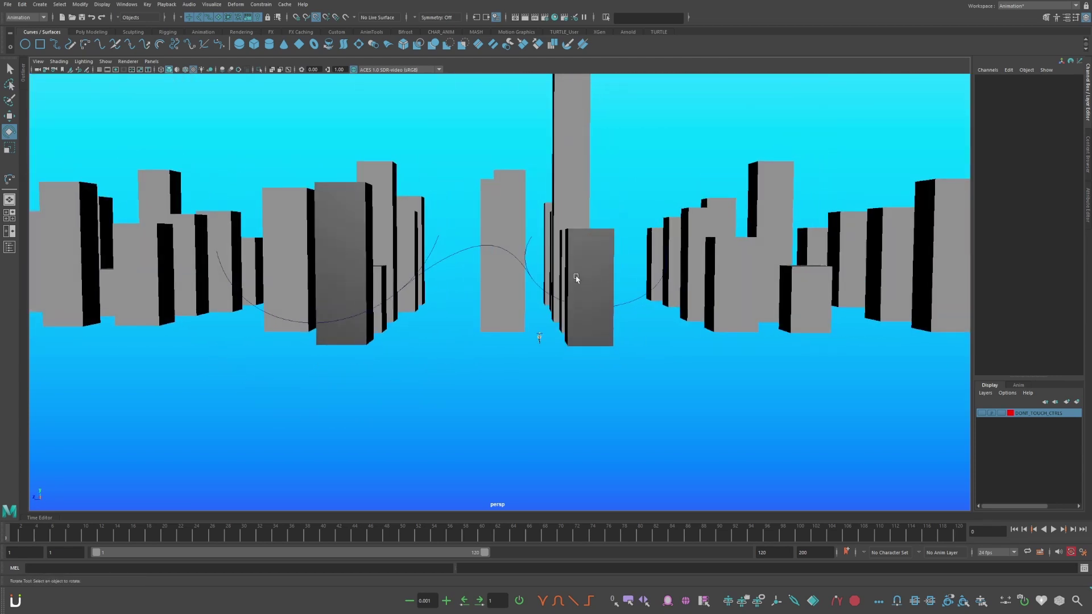
Create a locator at the origin and enlarge its local scale in X, Y and Z
{"action": "left_click_drag", "start_coordinate": [676, 315], "coordinate": [523, 291], "text": "alt"}
{"action": "left_click", "coordinate": [523, 291]}
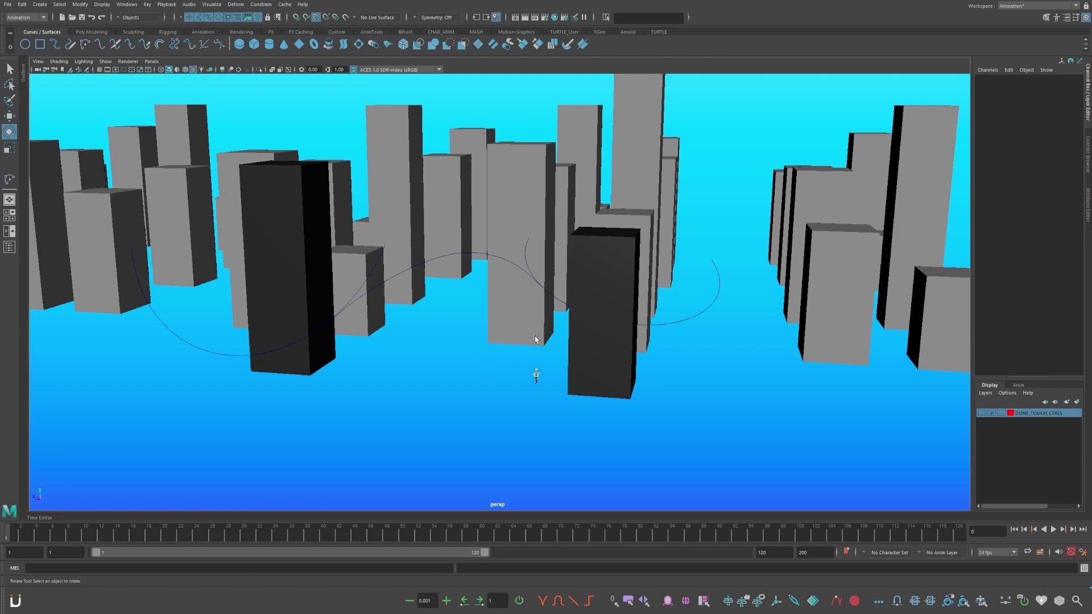
{"action": "left_click_drag", "start_coordinate": [535, 339], "coordinate": [542, 261], "text": "alt"}
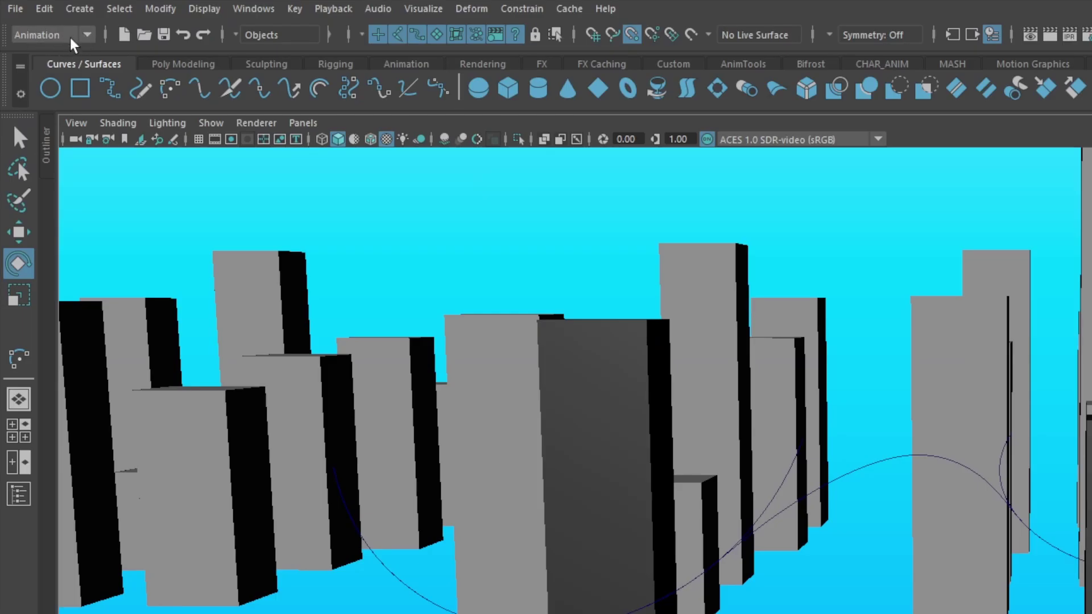
{"action": "left_click", "coordinate": [79, 9]}
{"action": "left_click", "coordinate": [131, 8]}
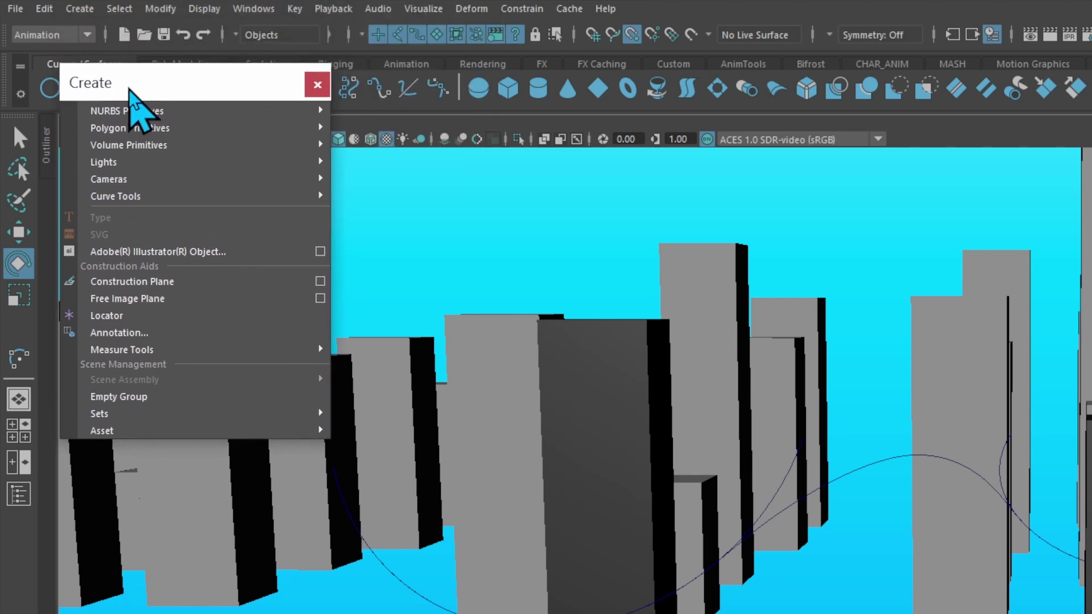
{"action": "left_click", "coordinate": [139, 317]}
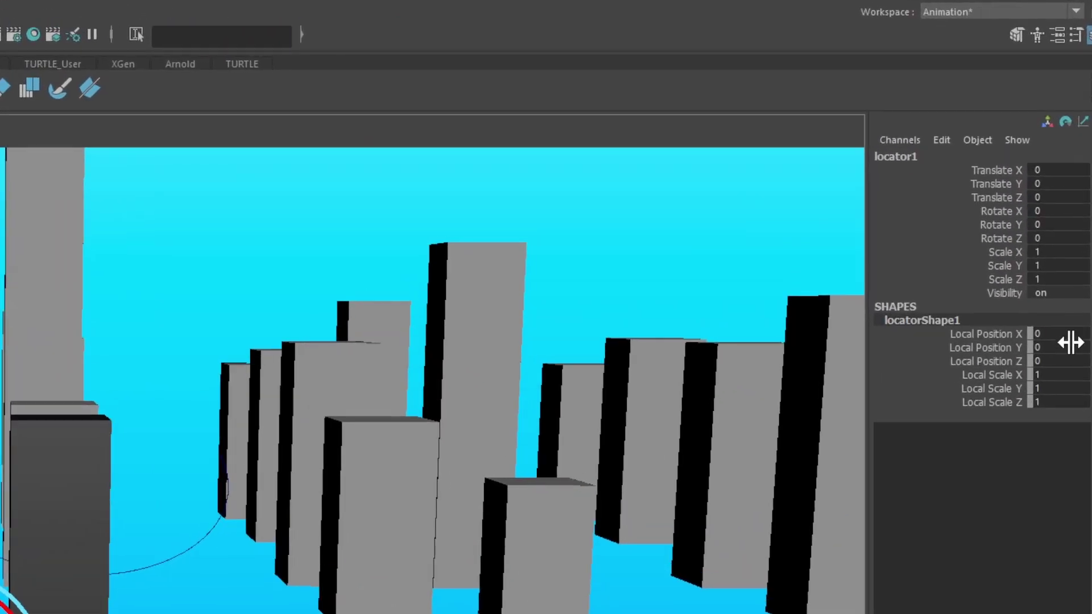
{"action": "left_click_drag", "start_coordinate": [1073, 191], "coordinate": [1072, 205]}
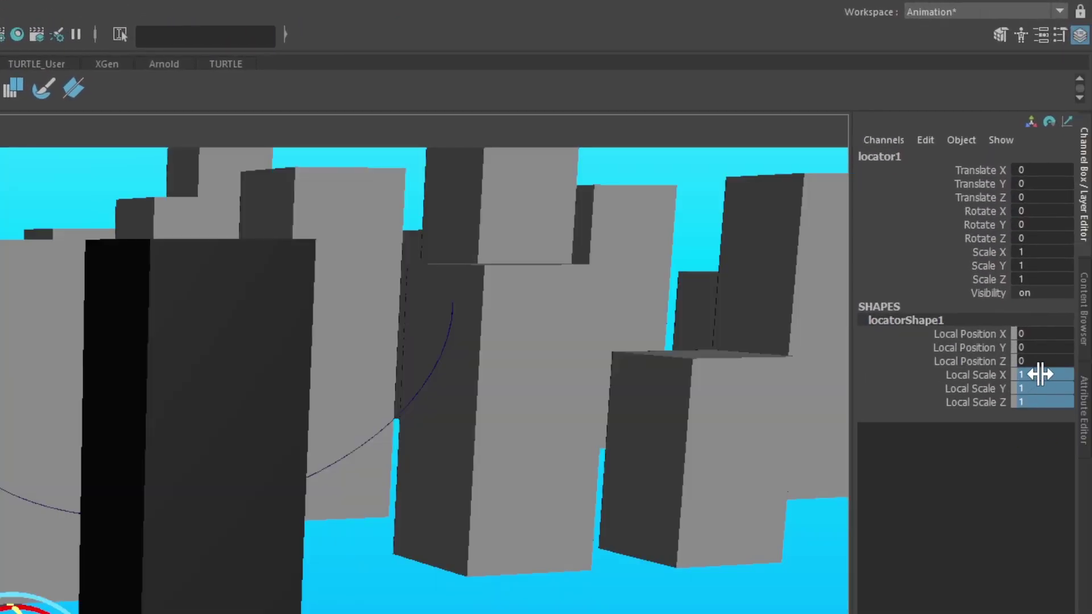
{"action": "left_click", "coordinate": [1030, 401]}
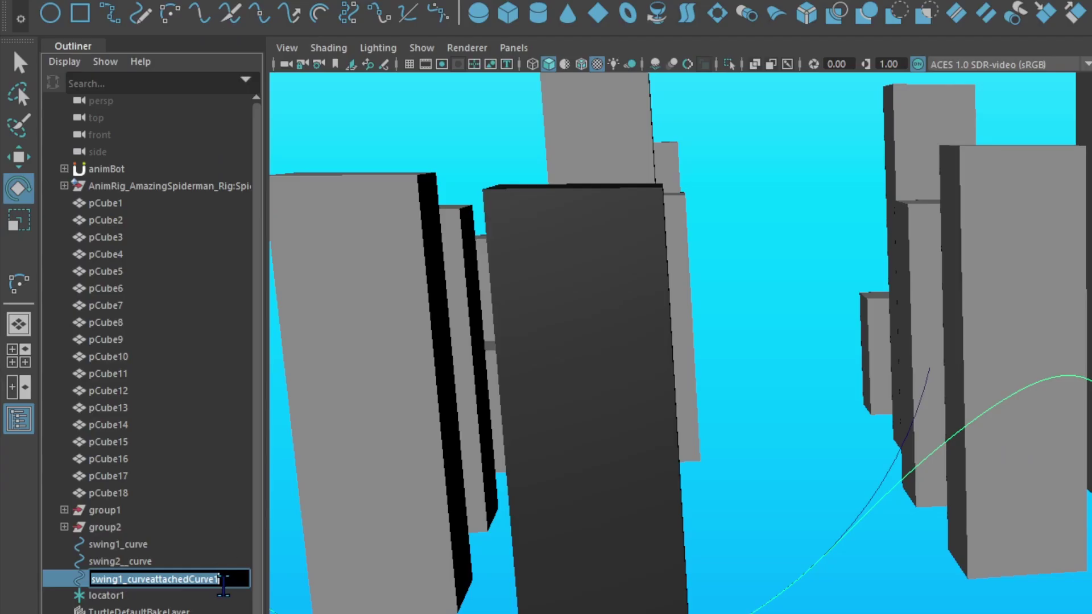
Rename the attached curve in the Outliner as swing_path
{"action": "left_click_drag", "start_coordinate": [224, 577], "coordinate": [119, 576]}
{"action": "key", "text": "BackSpace"}
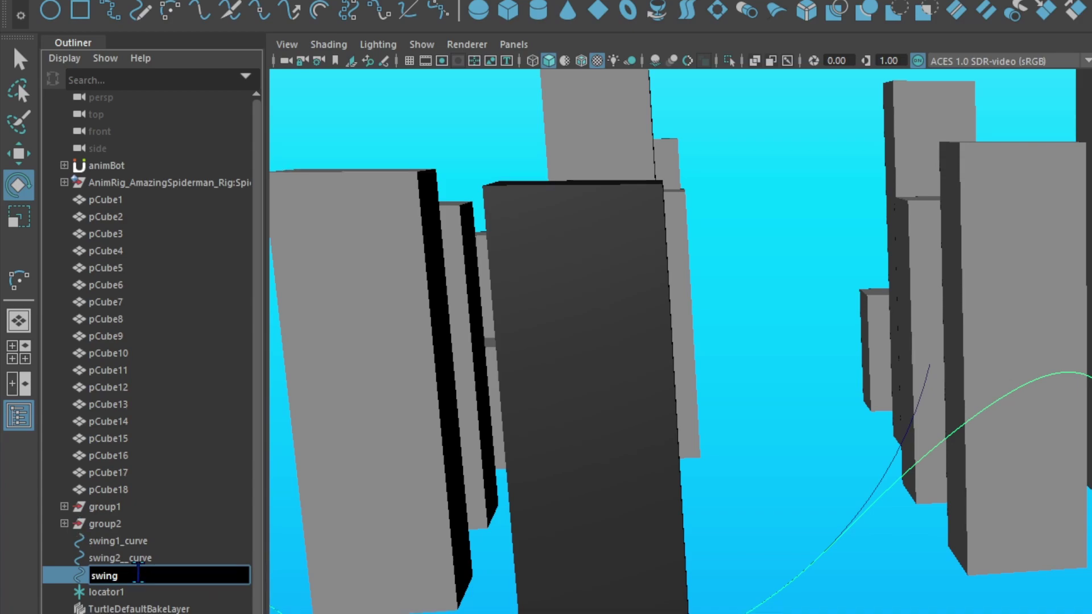
{"action": "type", "text": "pat"}
{"action": "type", "text": "h"}
{"action": "key", "text": "Return"}
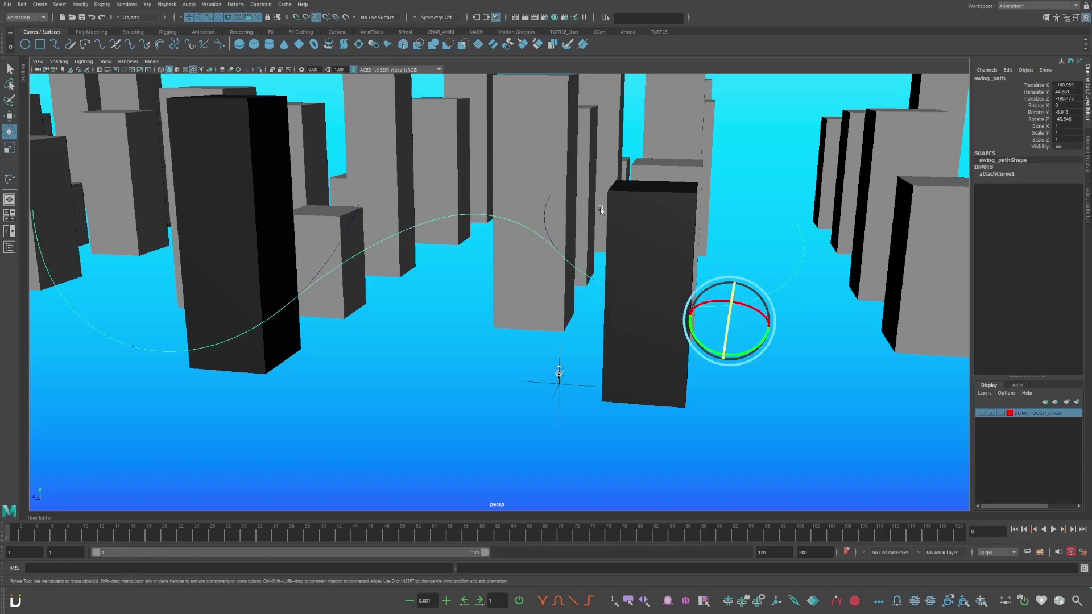
Attach the locator to swing_path as a motion path, using the Time Slider range, Follow, front axis Z, up axis Y and world up type Vector
{"action": "left_click", "coordinate": [559, 373]}
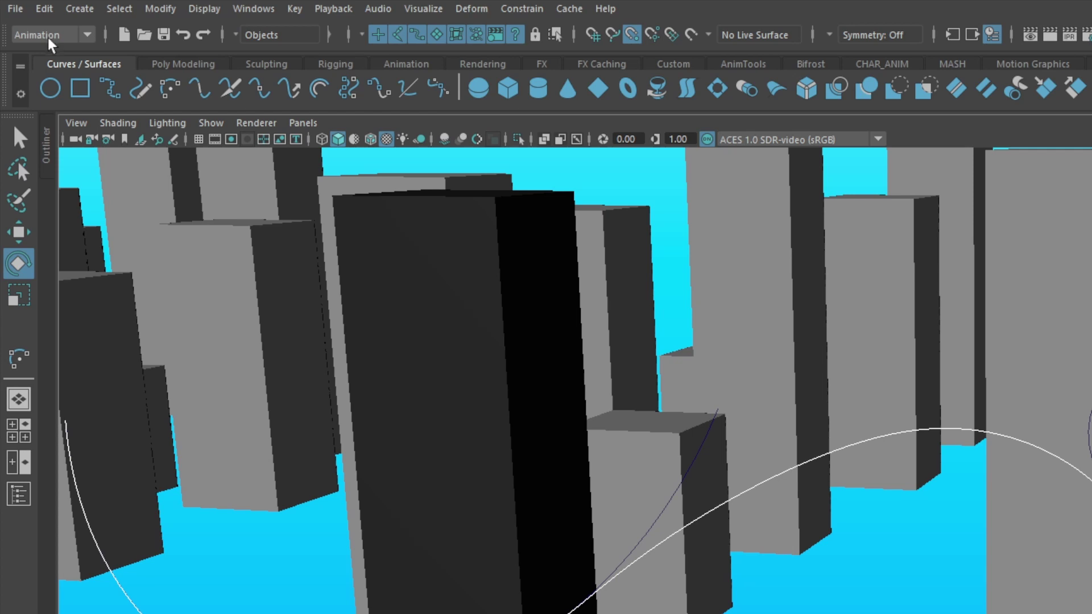
{"action": "left_click", "coordinate": [522, 8]}
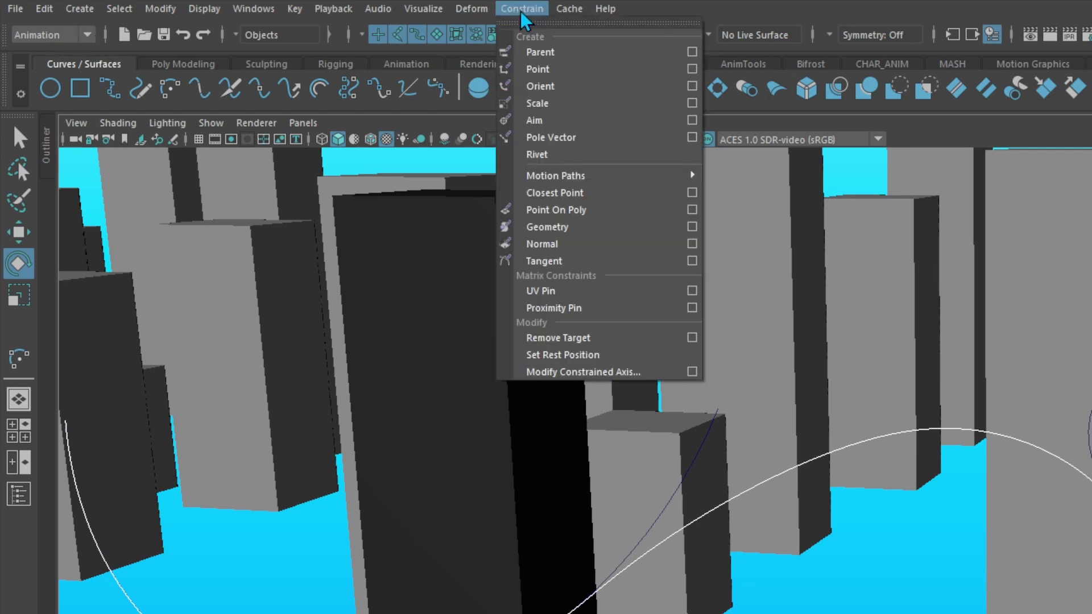
{"action": "left_click", "coordinate": [533, 25]}
{"action": "mouse_move", "coordinate": [629, 194]}
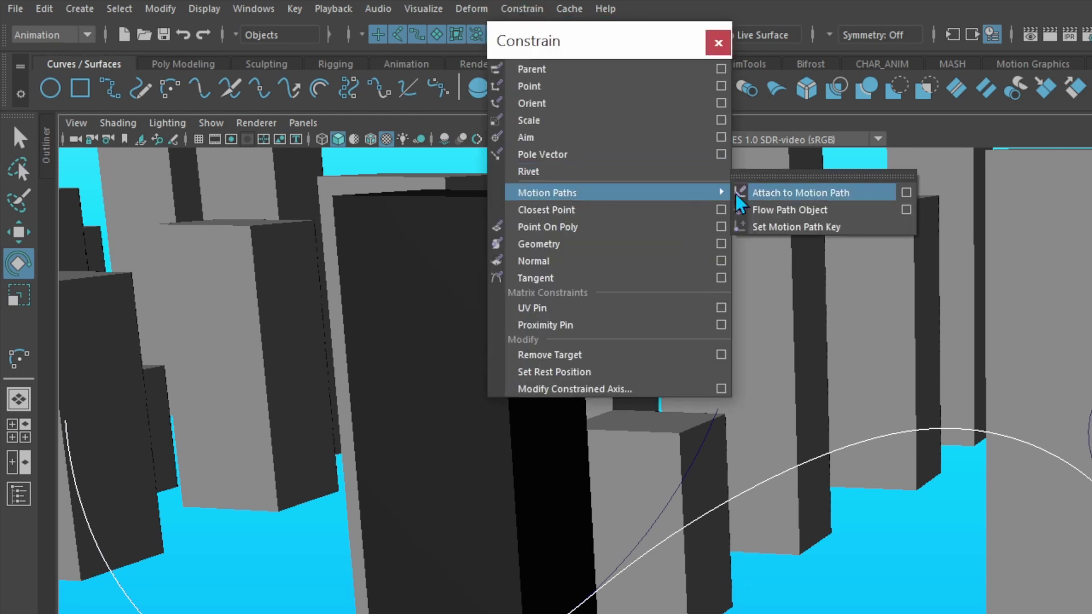
{"action": "left_click", "coordinate": [763, 176]}
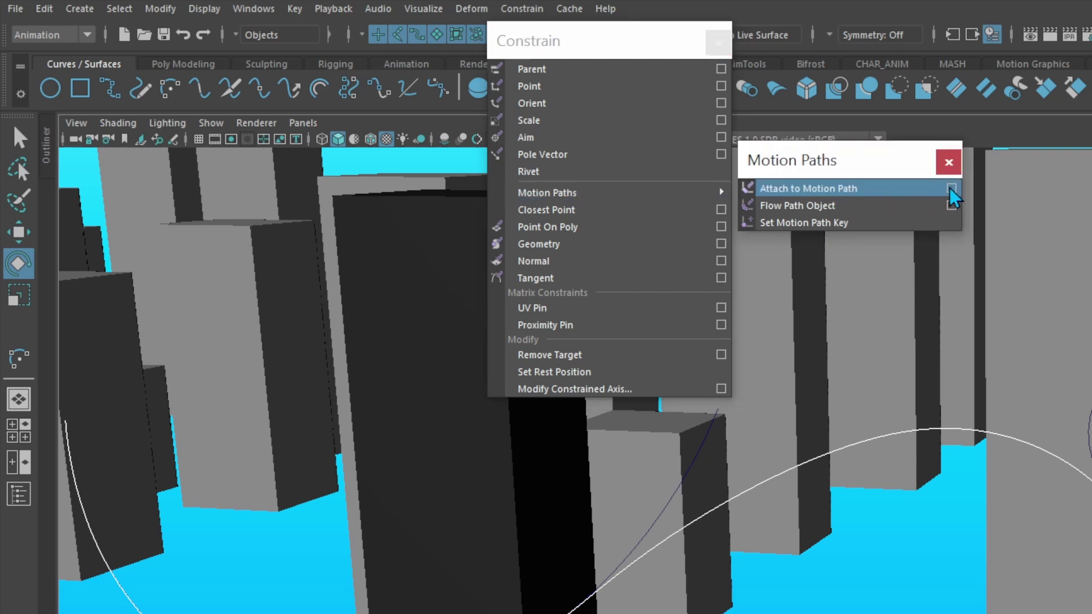
{"action": "left_click", "coordinate": [952, 189]}
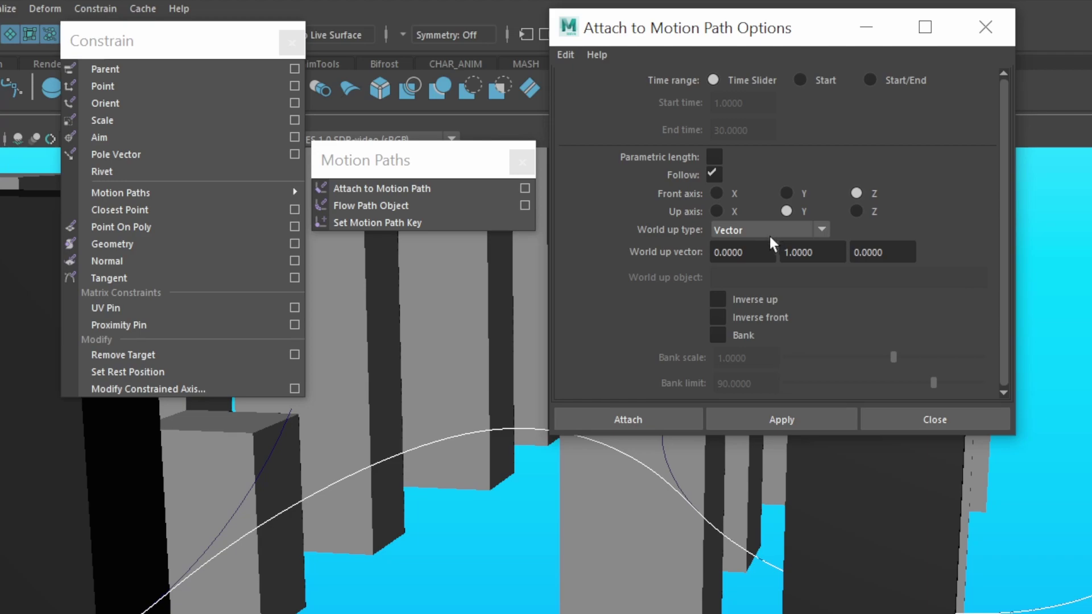
{"action": "left_click", "coordinate": [778, 420]}
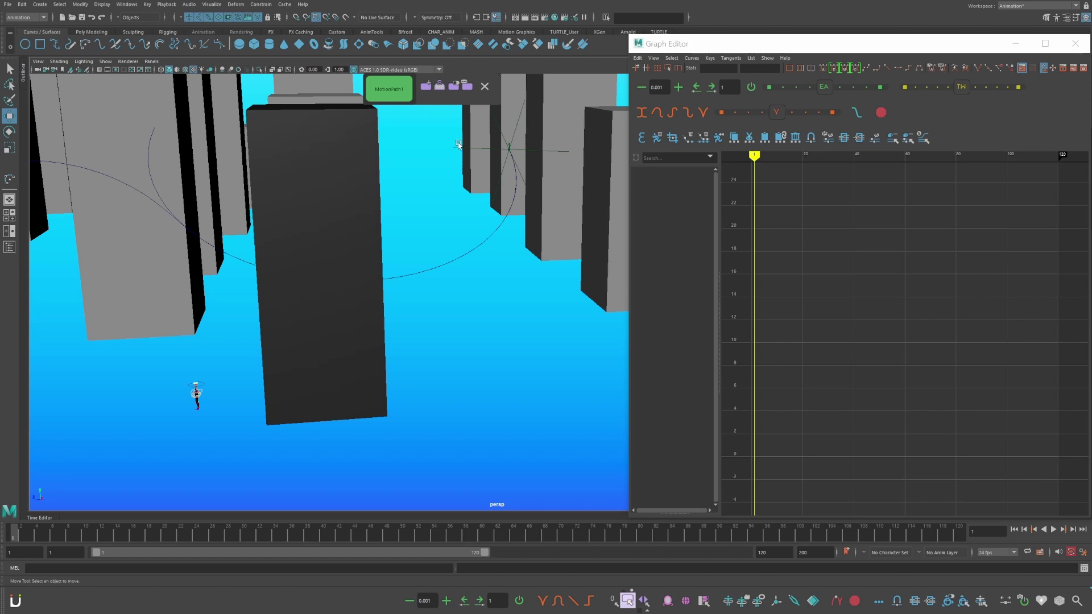
Parent-constrain the Spider-Man rig's main control to the locator on all translate and rotate axes, with Maintain offset off
{"action": "left_click", "coordinate": [458, 143]}
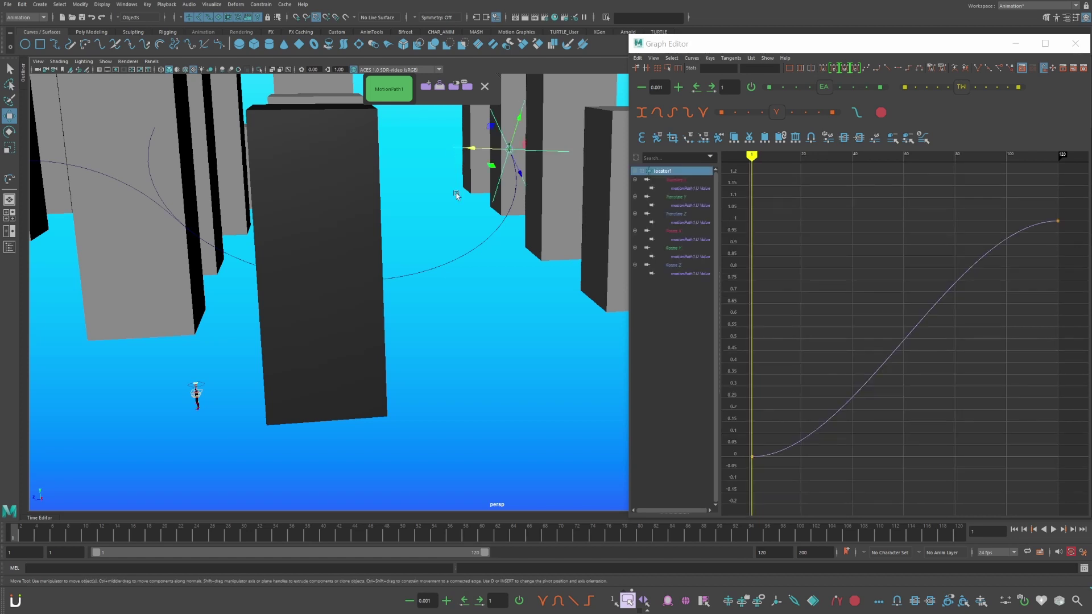
{"action": "middle_click_drag", "start_coordinate": [405, 332], "coordinate": [420, 245], "text": "alt"}
{"action": "right_click_drag", "start_coordinate": [419, 246], "coordinate": [482, 261], "text": "alt"}
{"action": "middle_click_drag", "start_coordinate": [483, 262], "coordinate": [414, 245], "text": "alt"}
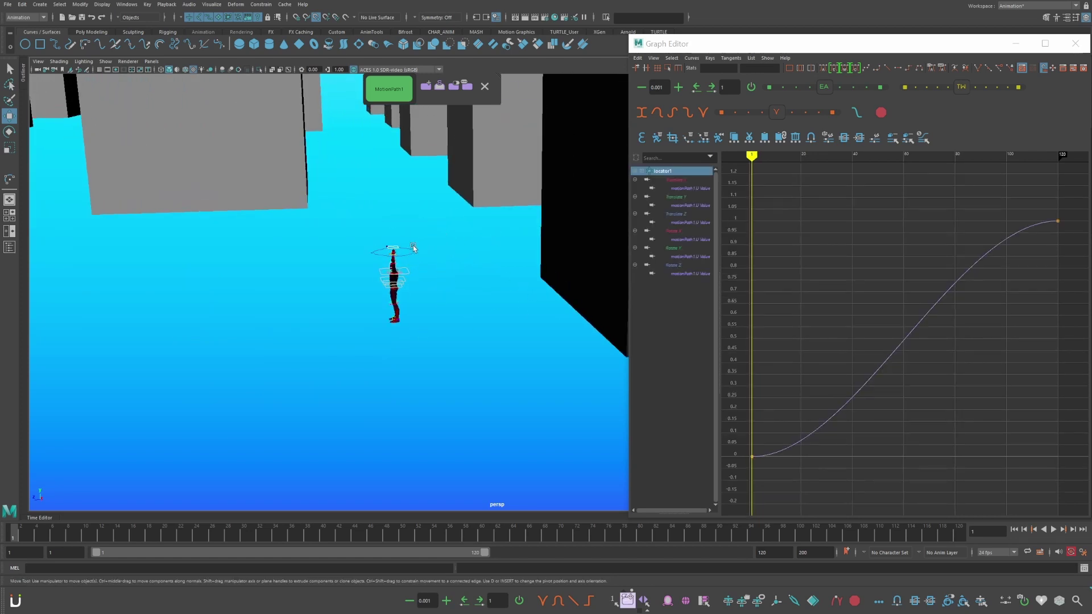
{"action": "left_click", "coordinate": [413, 245]}
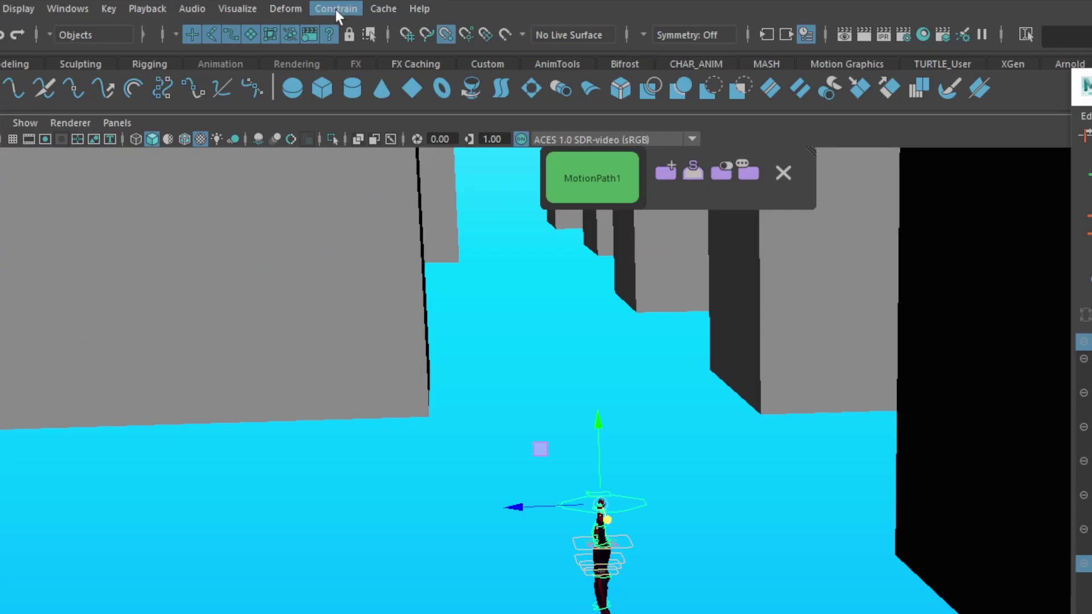
{"action": "left_click", "coordinate": [334, 9]}
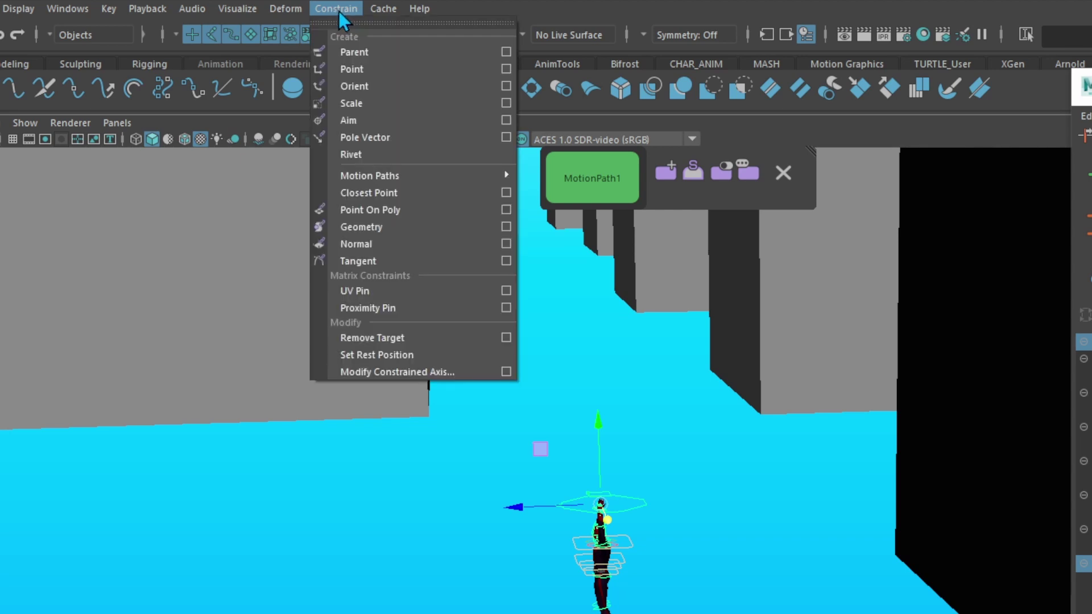
{"action": "left_click", "coordinate": [506, 51]}
{"action": "left_click_drag", "start_coordinate": [929, 23], "coordinate": [156, 200]}
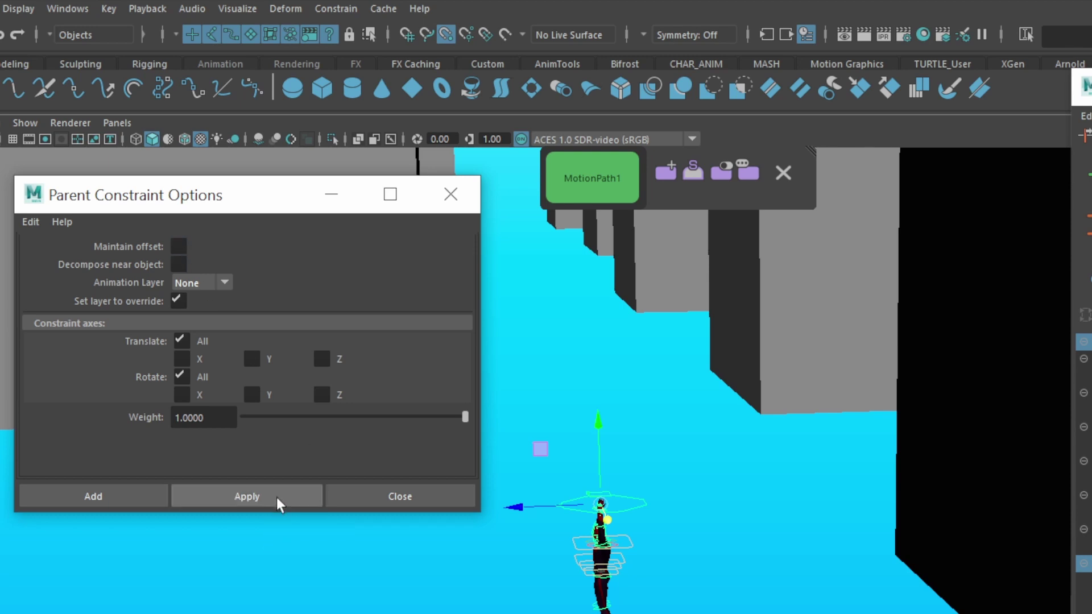
{"action": "left_click", "coordinate": [247, 497]}
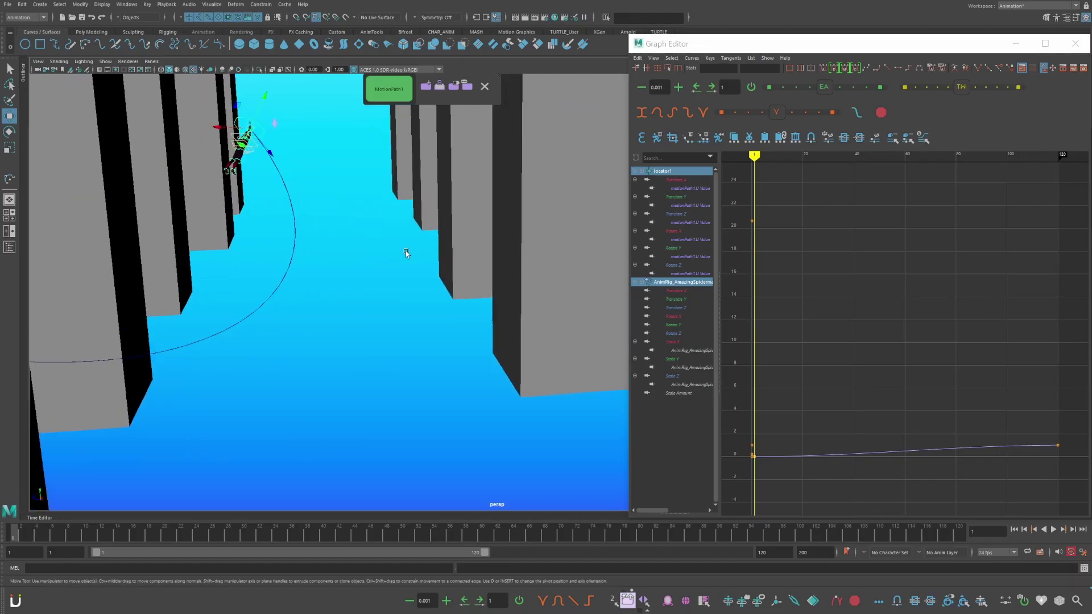
{"action": "left_click_drag", "start_coordinate": [405, 251], "coordinate": [388, 307], "text": "alt"}
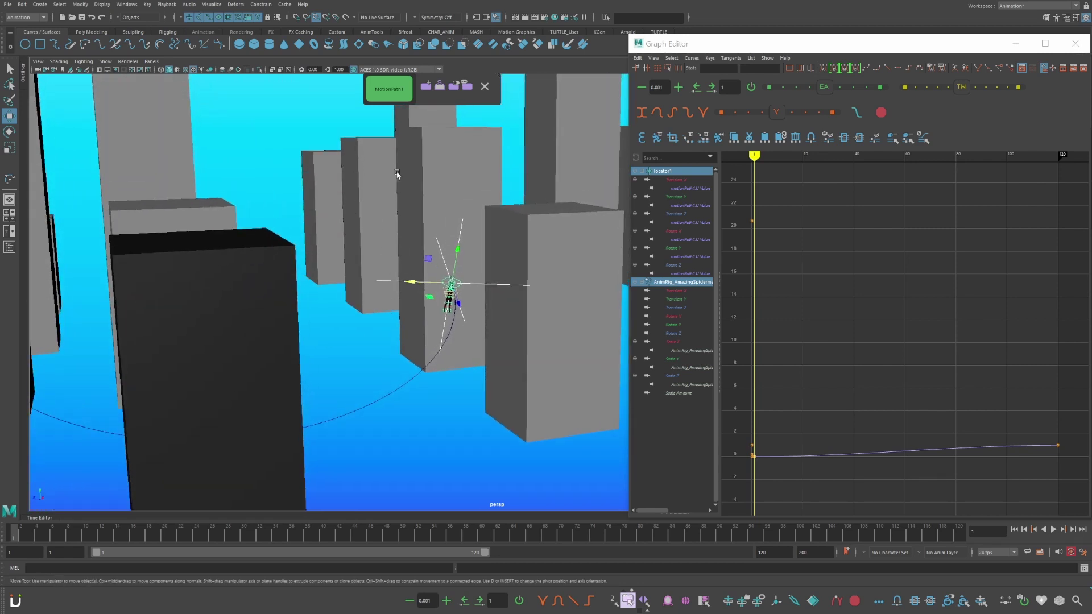